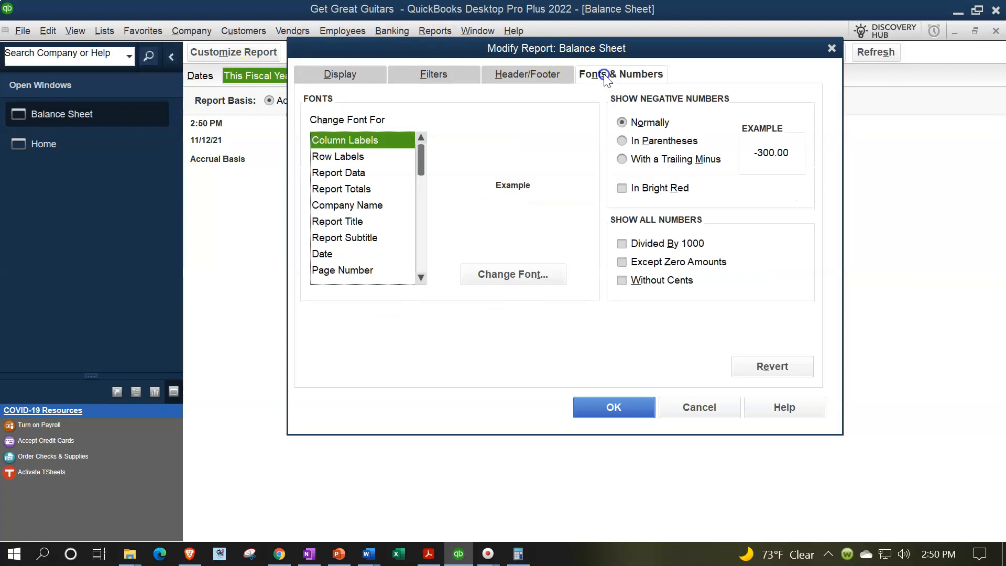
Set the Balance Sheet report's column label font to size 14 and apply the change to all related fonts
click(514, 274)
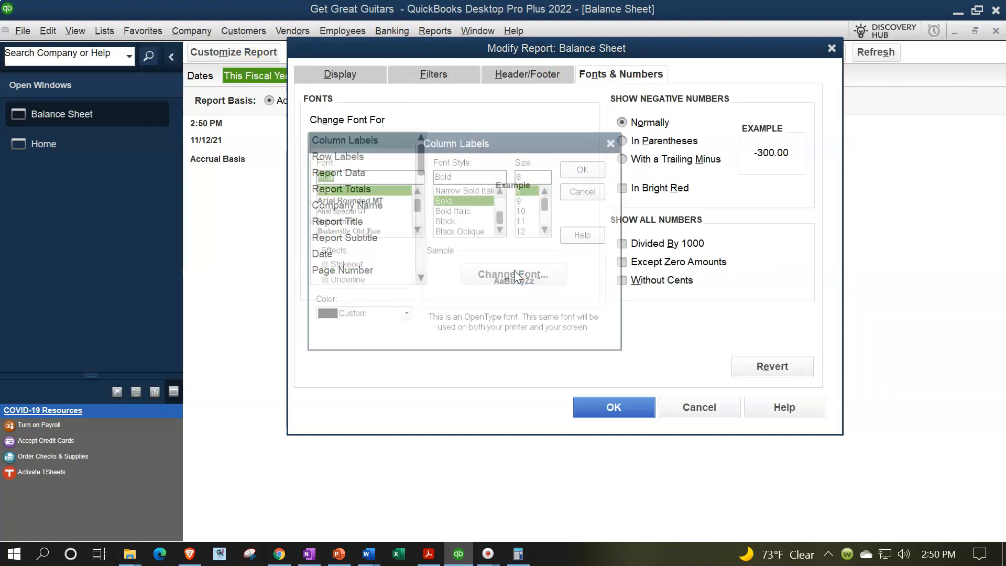
click(546, 229)
click(537, 224)
click(576, 170)
click(447, 174)
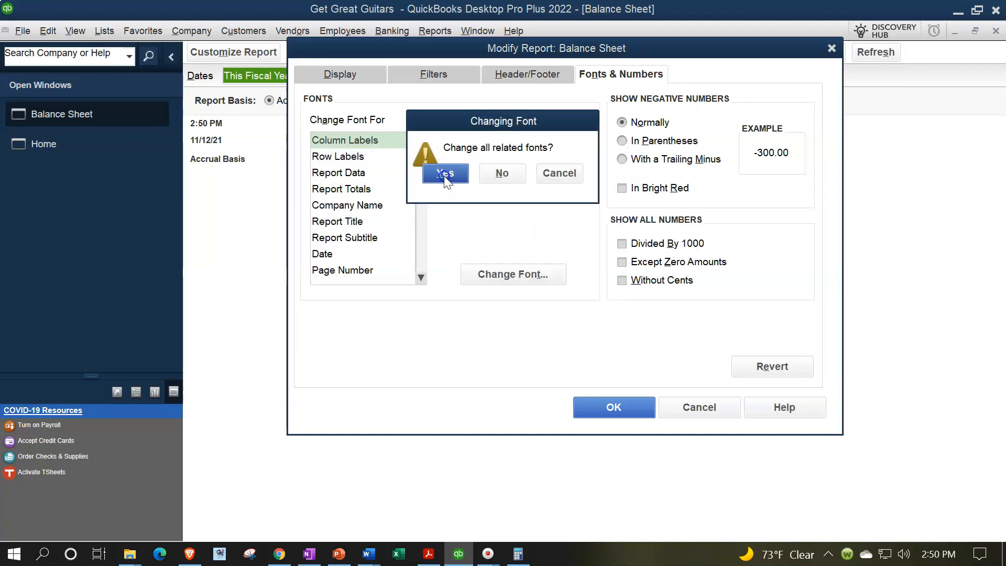
click(600, 410)
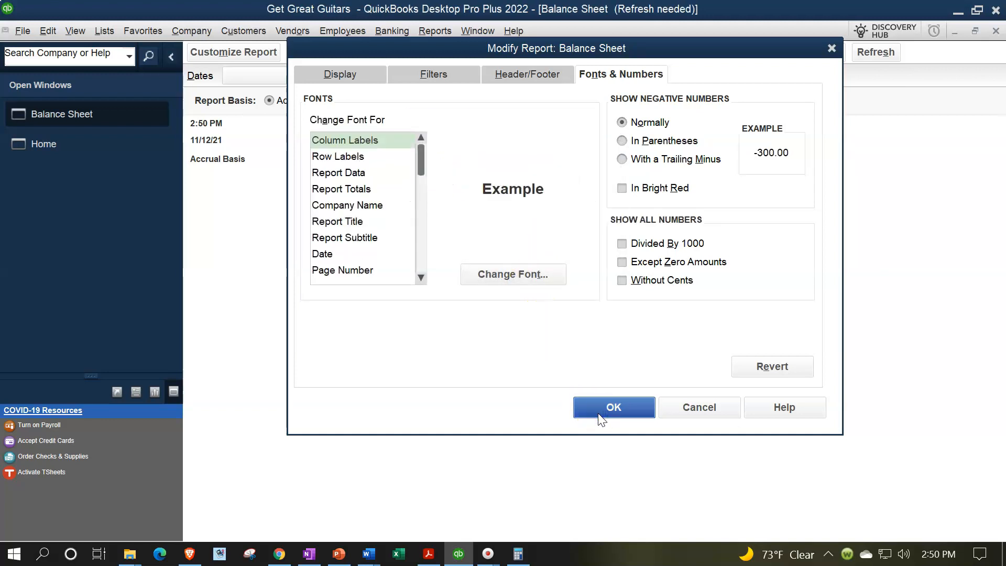
Open the standard Profit & Loss report and set its date range from 01/01/2021 to 12/31/2021
click(434, 30)
mouse_move(493, 145)
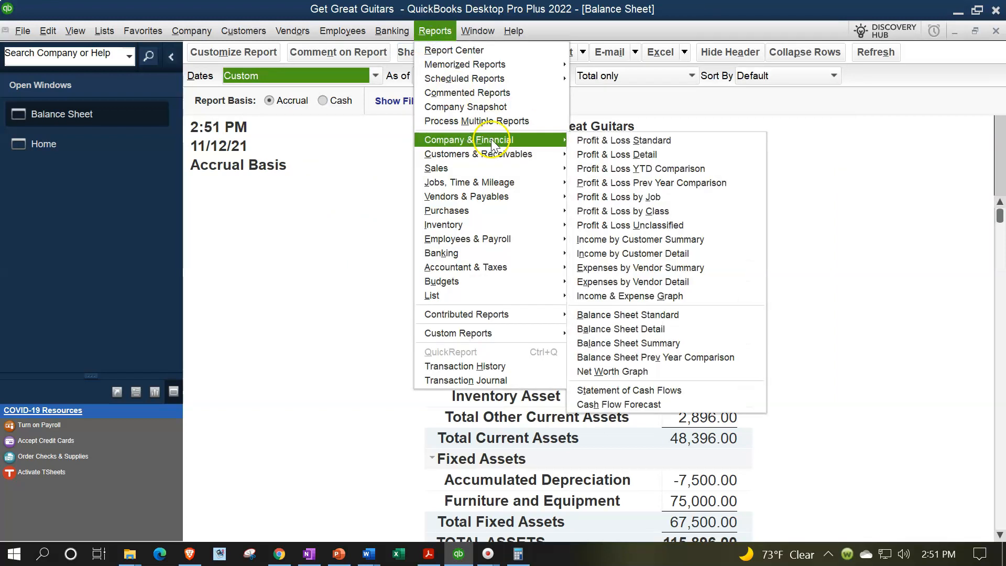
click(591, 141)
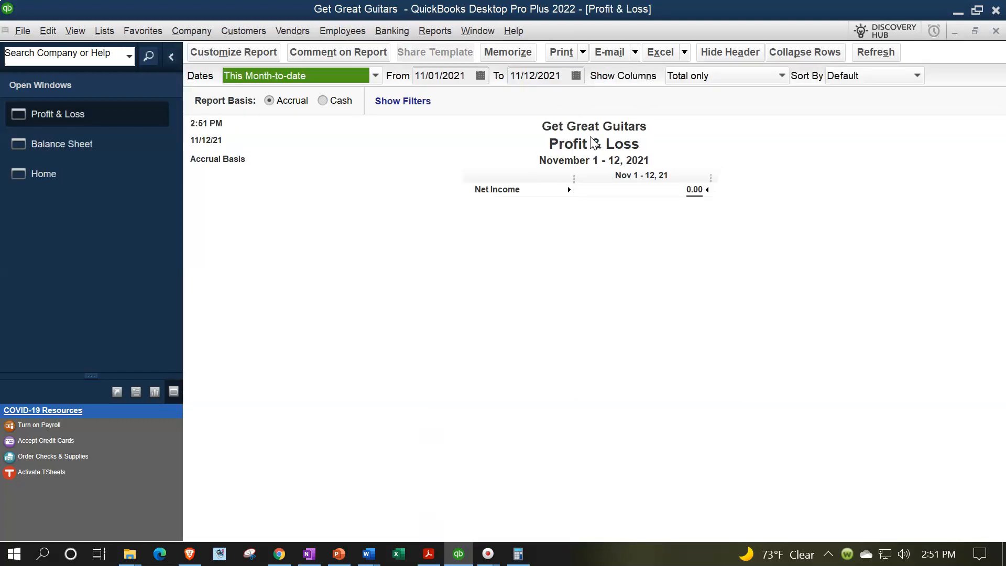
text(010121)
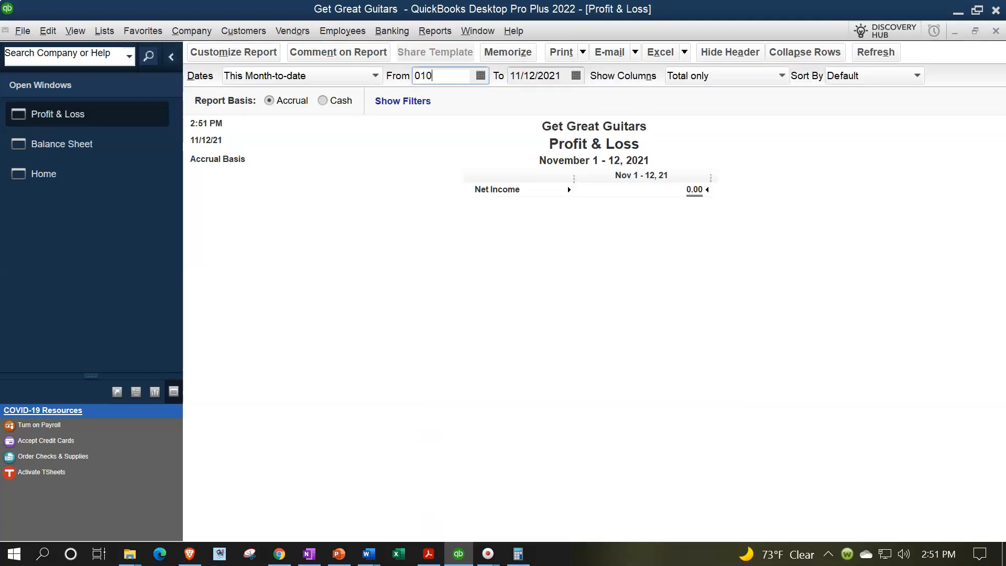
key(Tab)
text(12/31/2021)
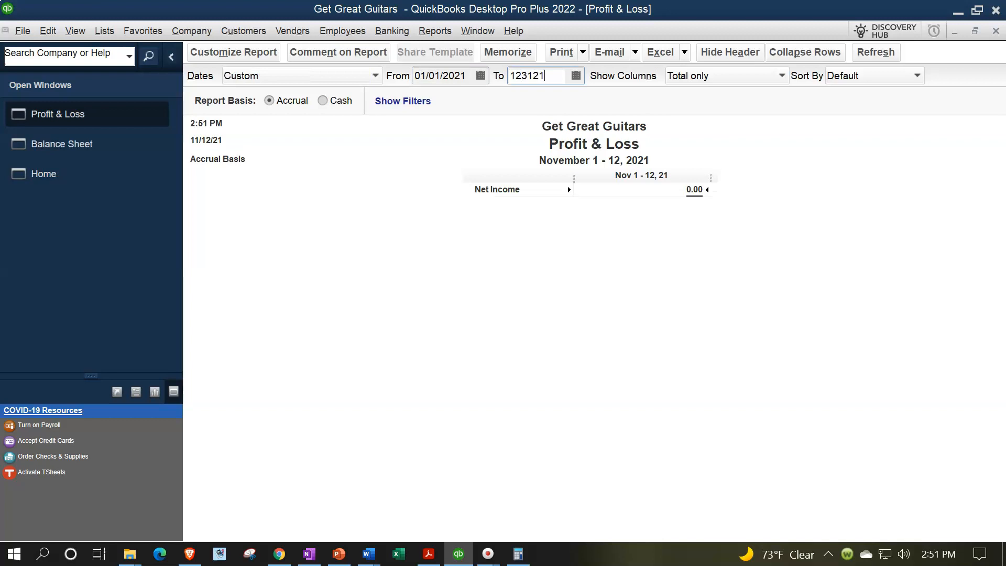
key(Tab)
Customize the Profit & Loss report's column label font to size 14, applying it to all related fonts
click(241, 50)
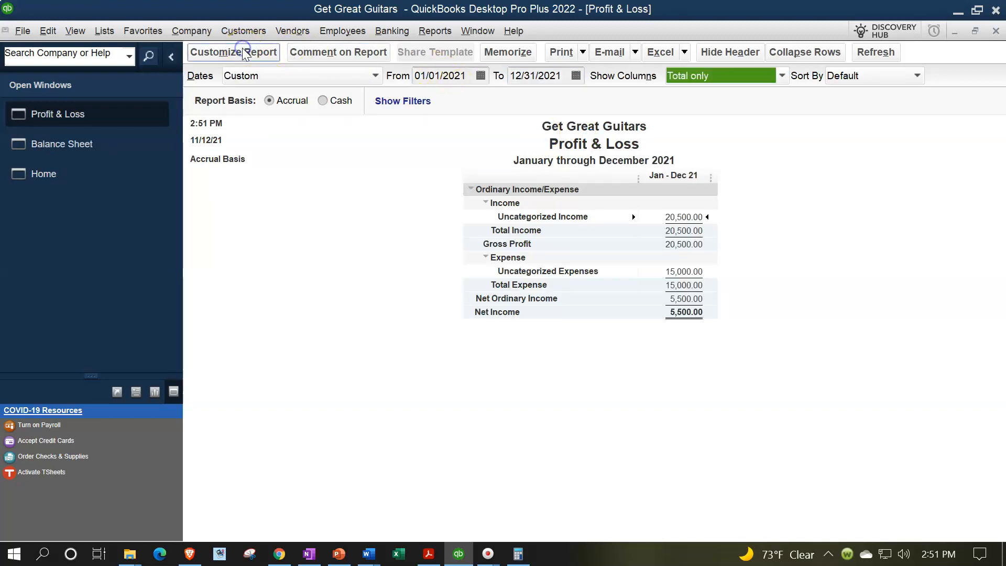
click(597, 71)
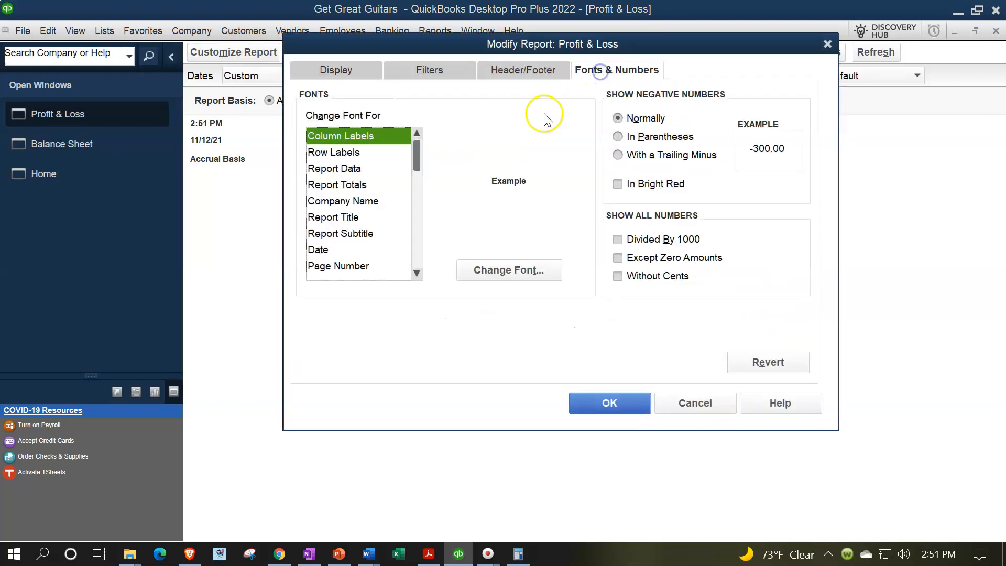
click(514, 265)
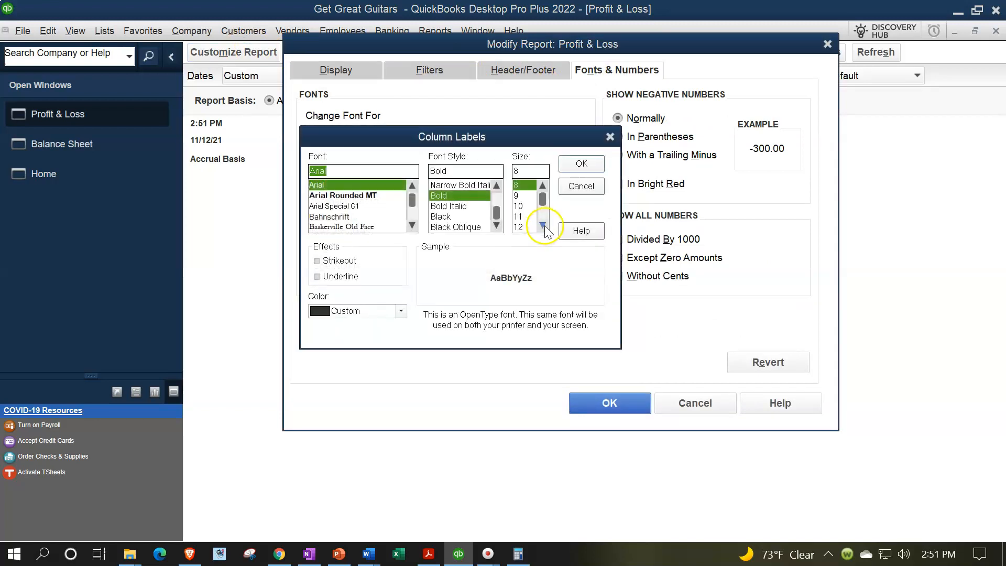
click(524, 227)
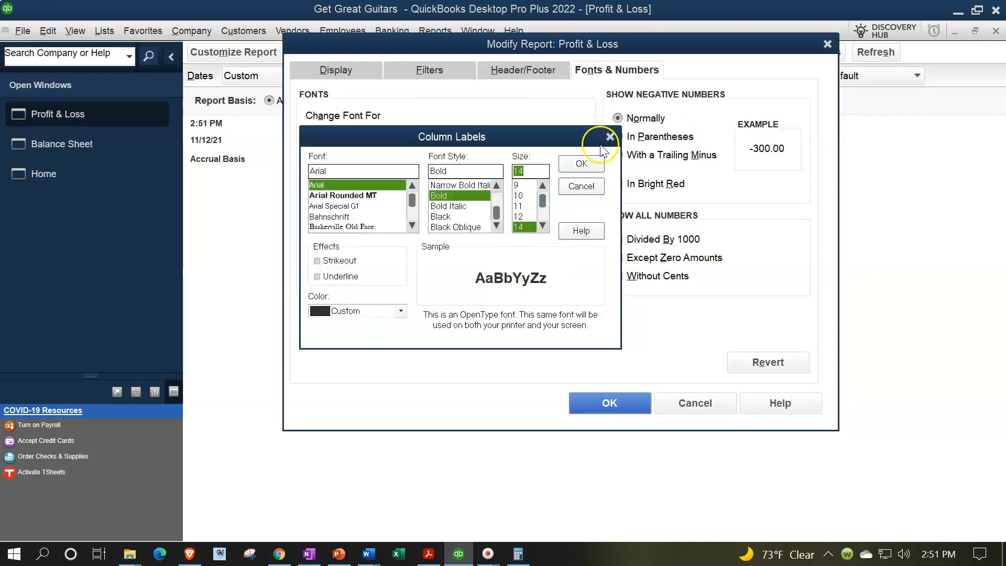
click(585, 164)
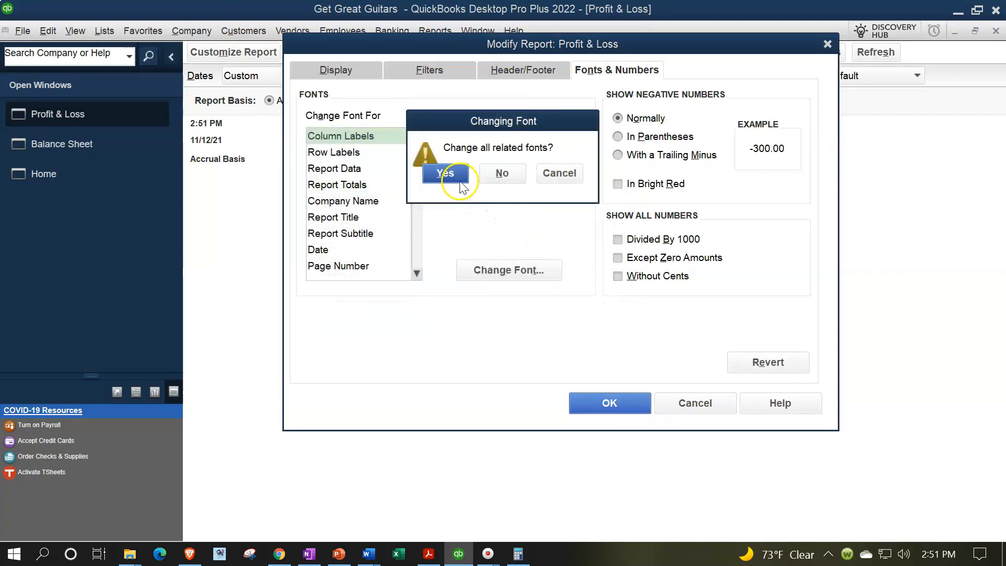
click(452, 173)
click(603, 402)
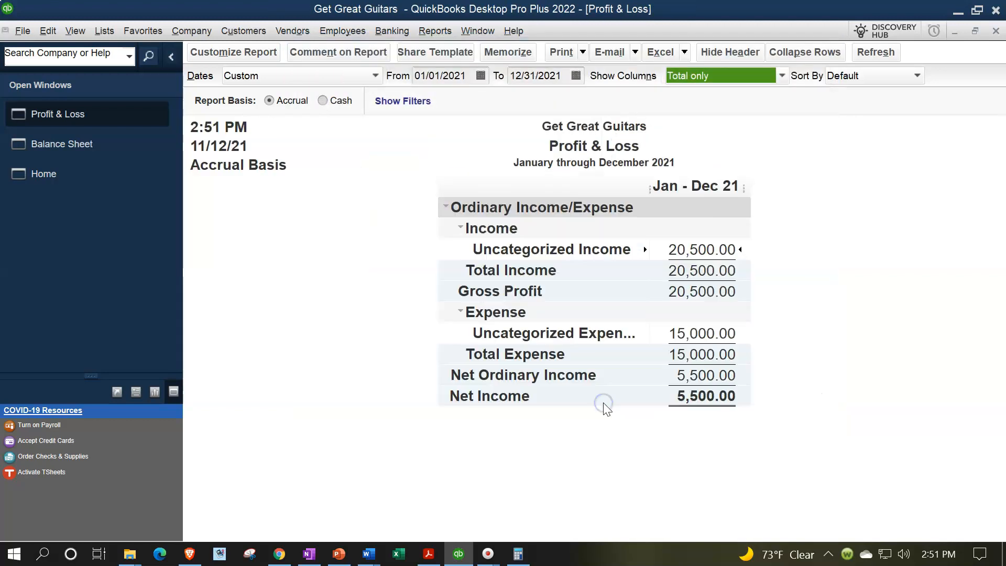
Open the Trial Balance report and set its date range from 01/01/2021 to 12/31/2021
click(435, 31)
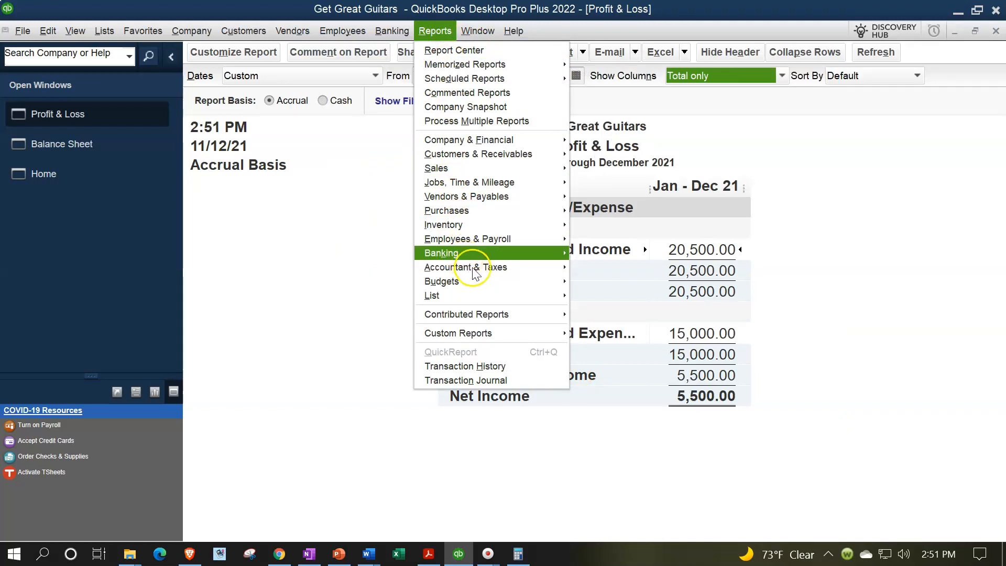
mouse_move(536, 267)
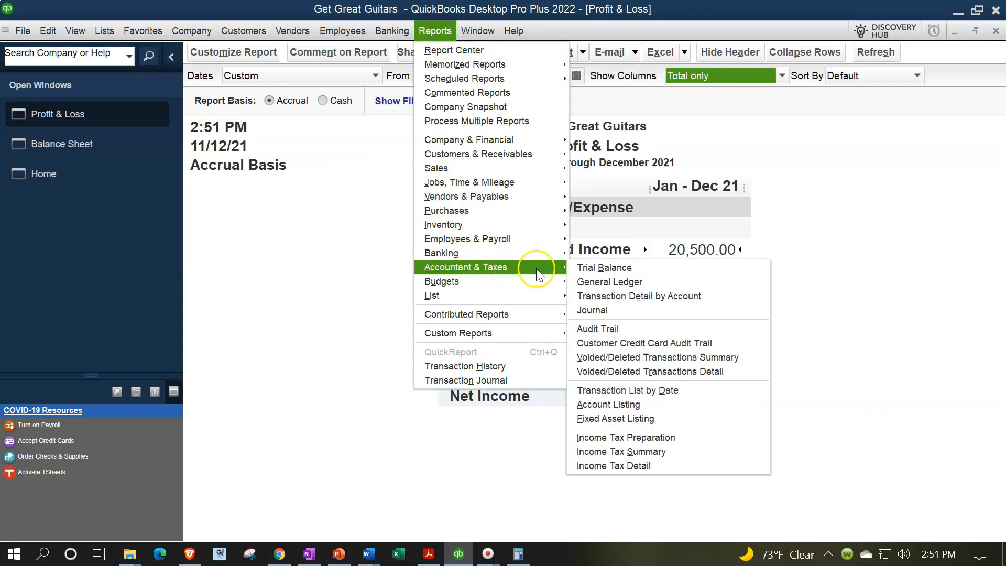
click(575, 268)
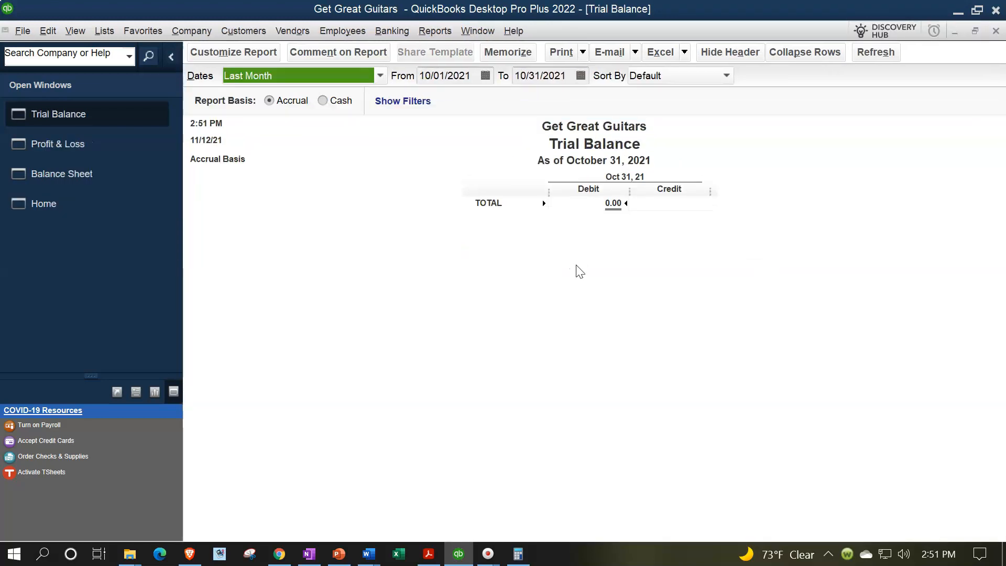
key(Tab)
text(01/01/2021)
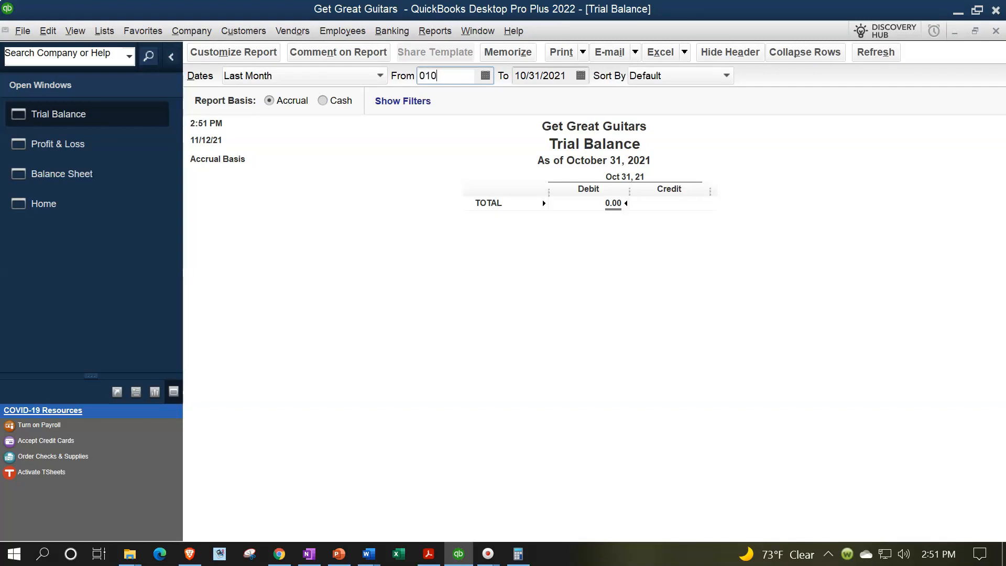
key(Tab)
text(12/31/2021)
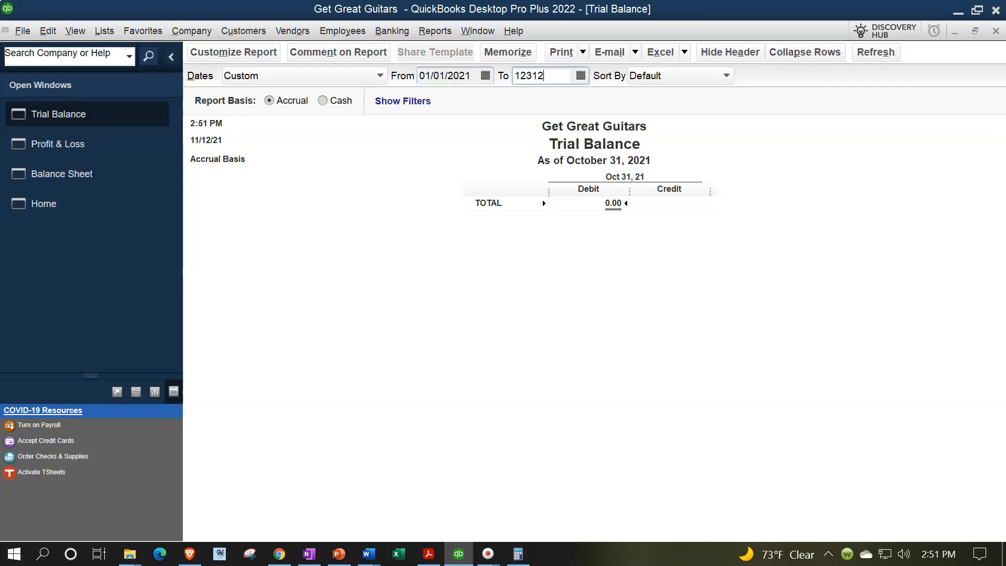
key(Tab)
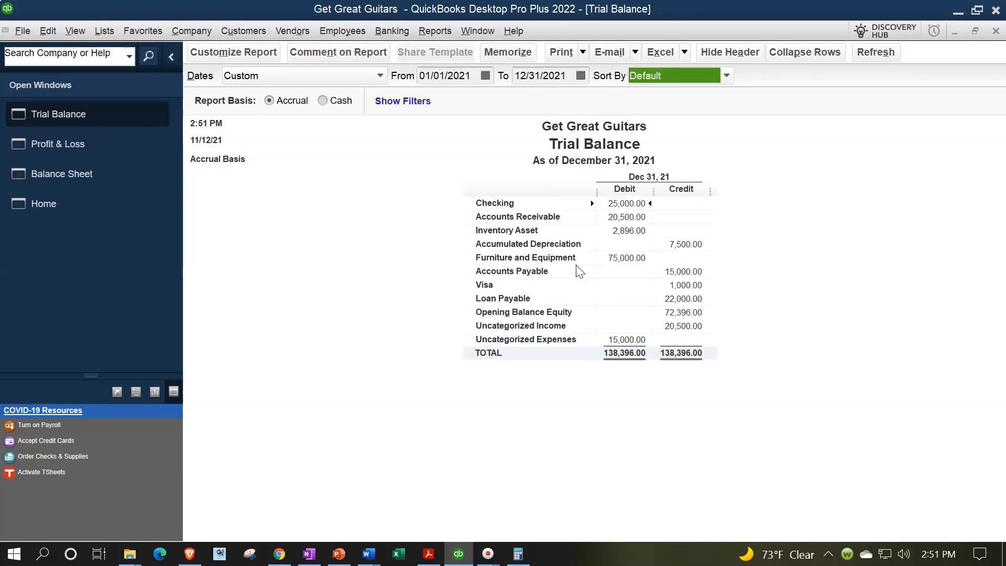
Customize the Trial Balance report's column label font to size 14, applying it to all related fonts
click(265, 55)
click(624, 78)
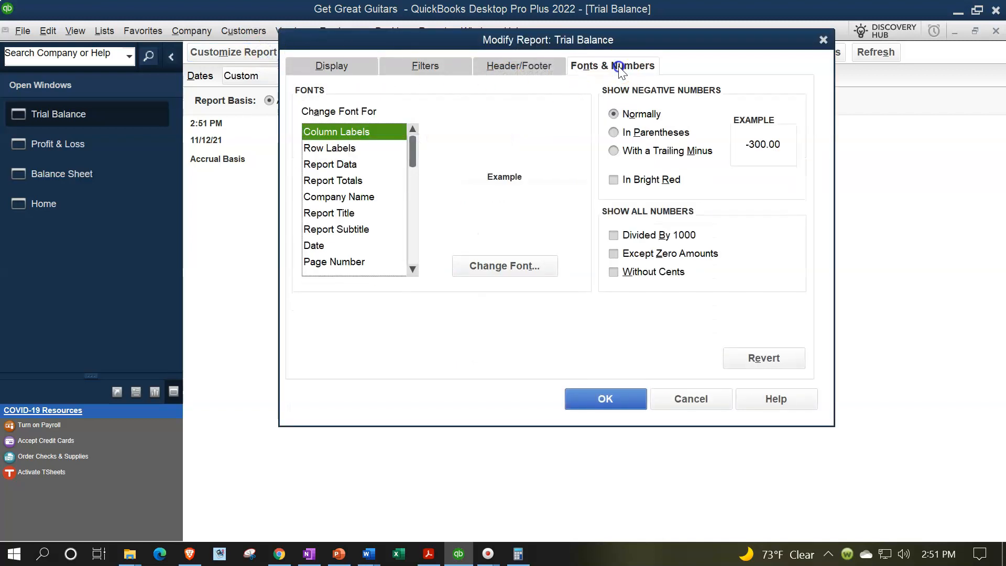
click(519, 265)
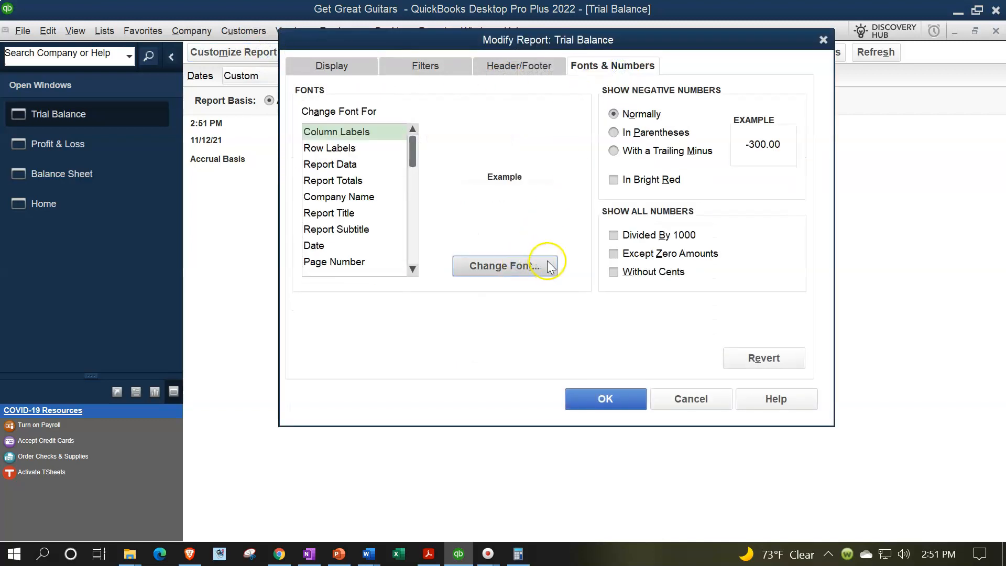
click(538, 221)
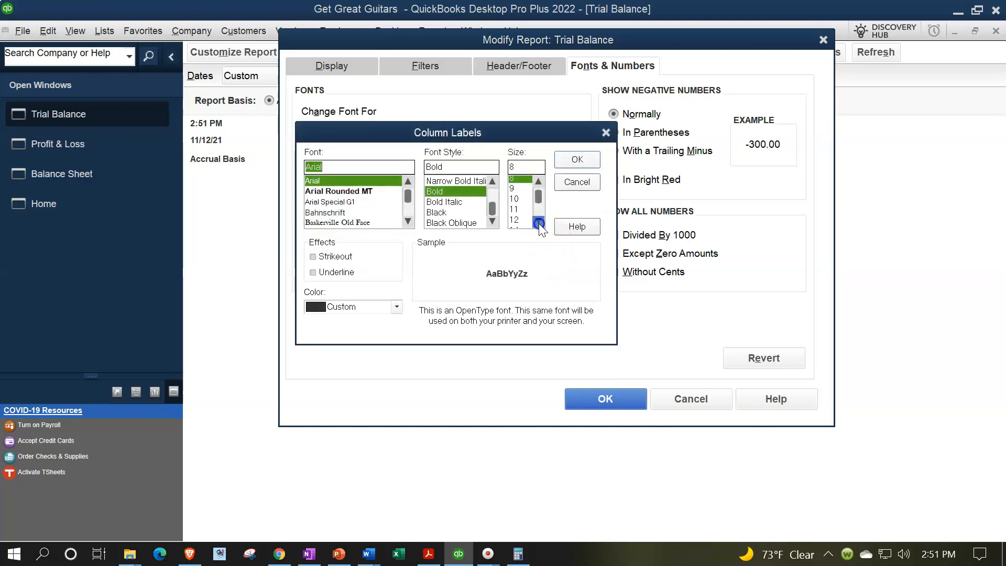
click(518, 223)
click(566, 161)
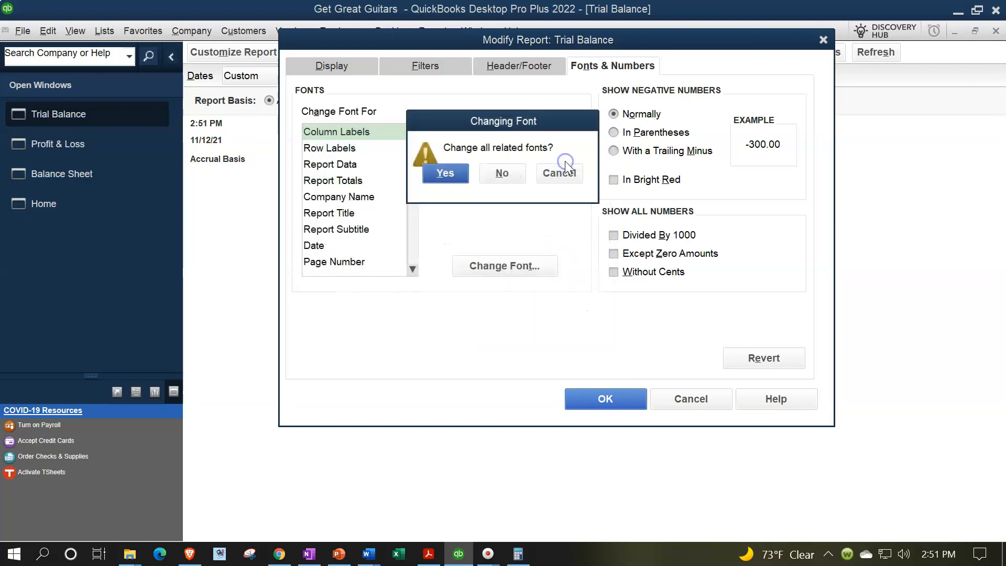
click(458, 173)
click(602, 397)
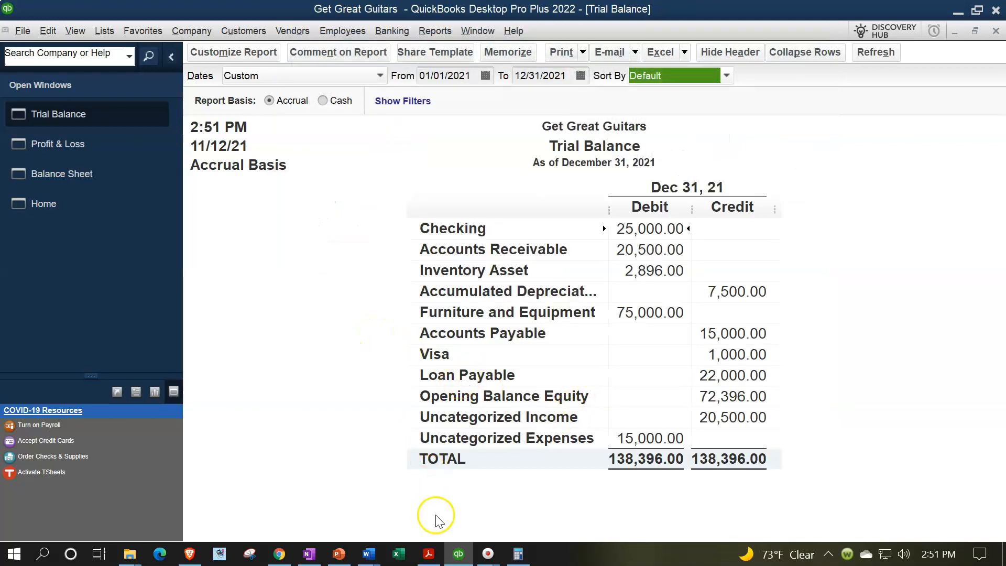
Compare the Beginning Balances Trial Balance PDF in Adobe Acrobat Reader with the QuickBooks trial balance's opening equity, uncategorized income and uncategorized expense lines
click(429, 554)
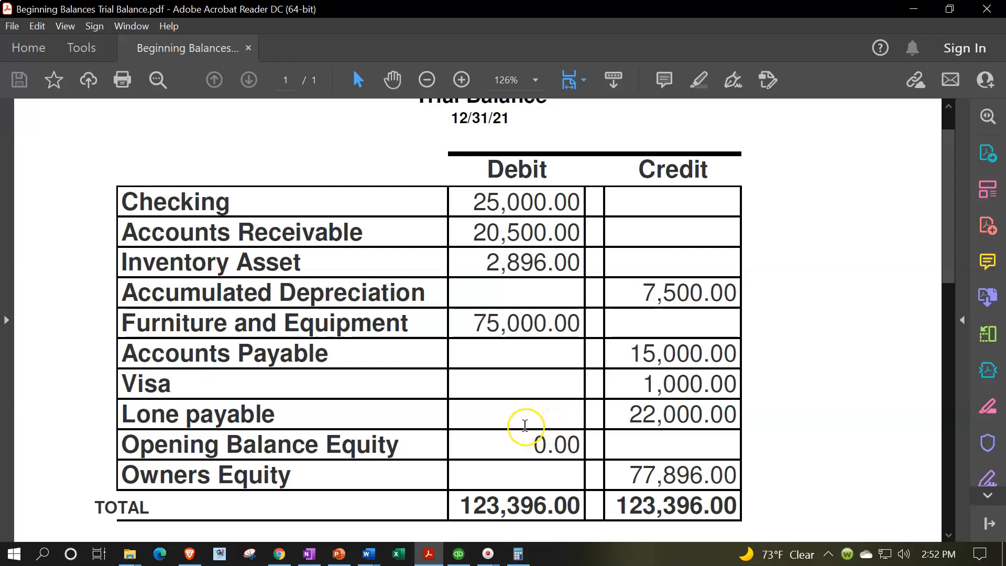
click(459, 554)
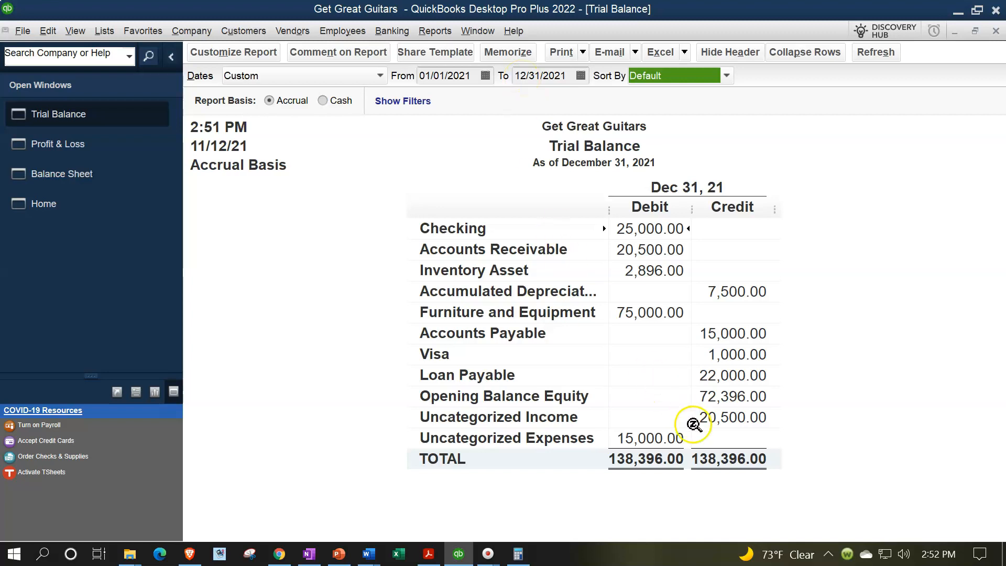
click(725, 393)
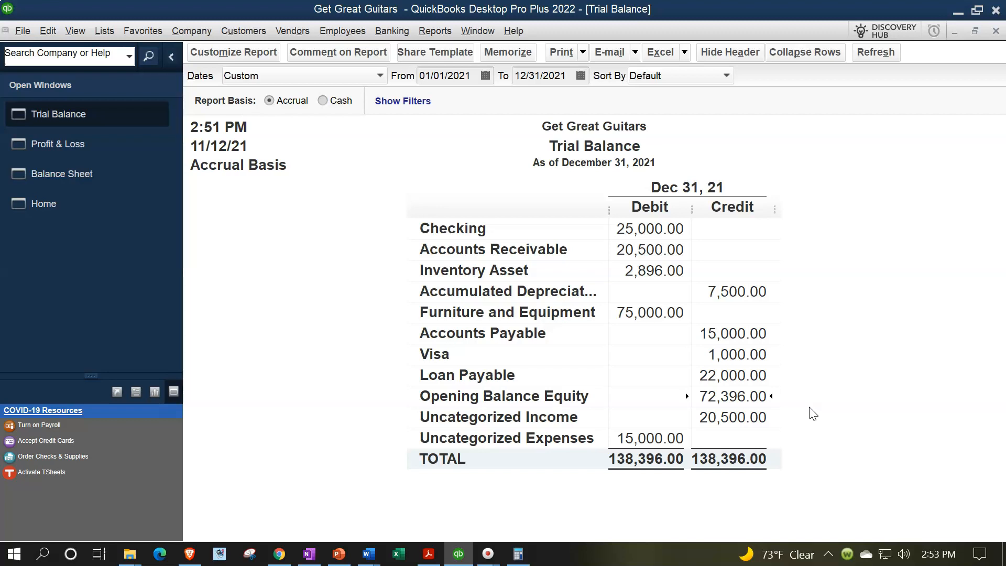
click(749, 418)
click(675, 436)
Run the trial balance for 01/01/2022 to 12/31/2022 and examine the Opening Balance Equity and Owners Equity lines
click(471, 76)
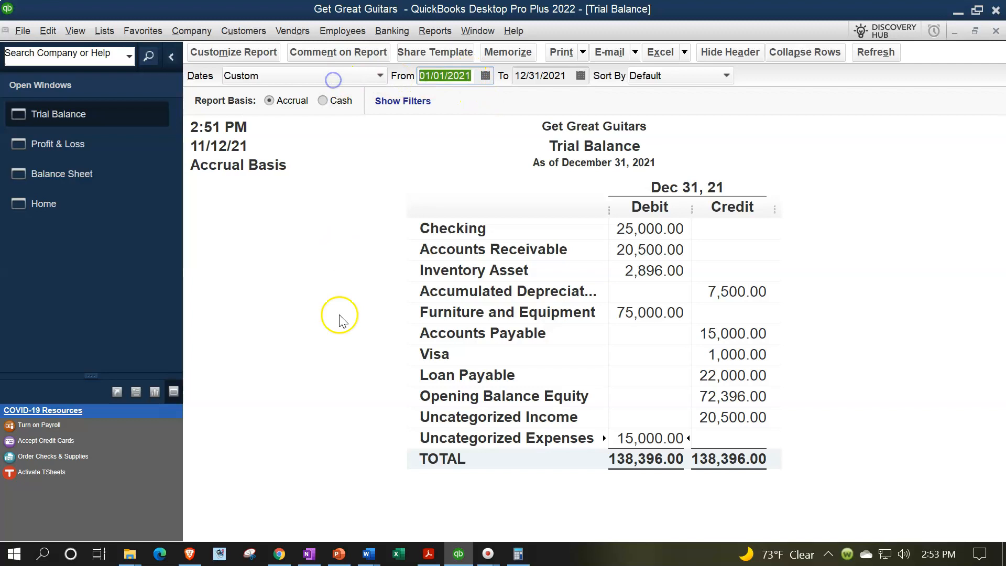
text(01012022)
key(Tab)
text(12/31/2022)
click(349, 325)
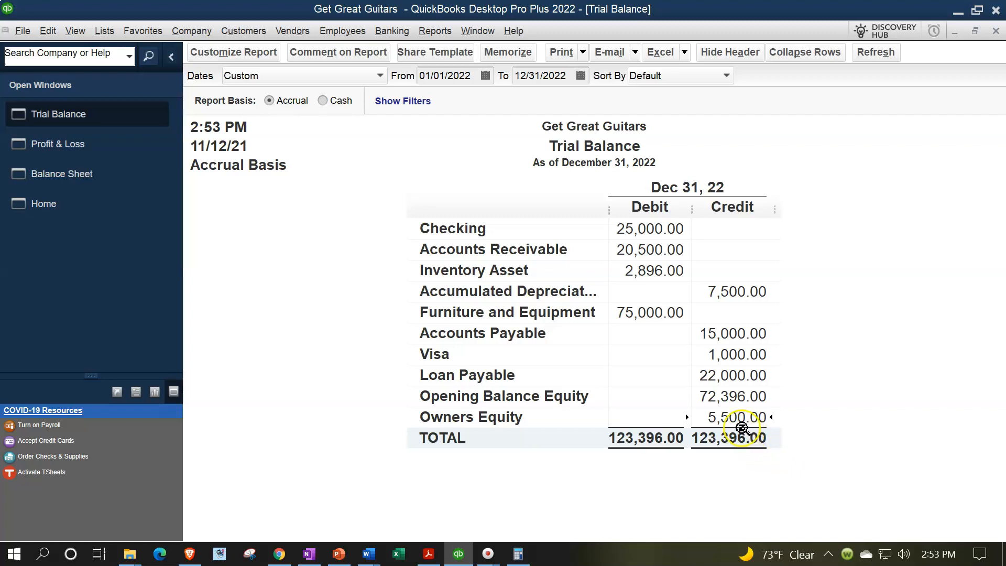
click(732, 397)
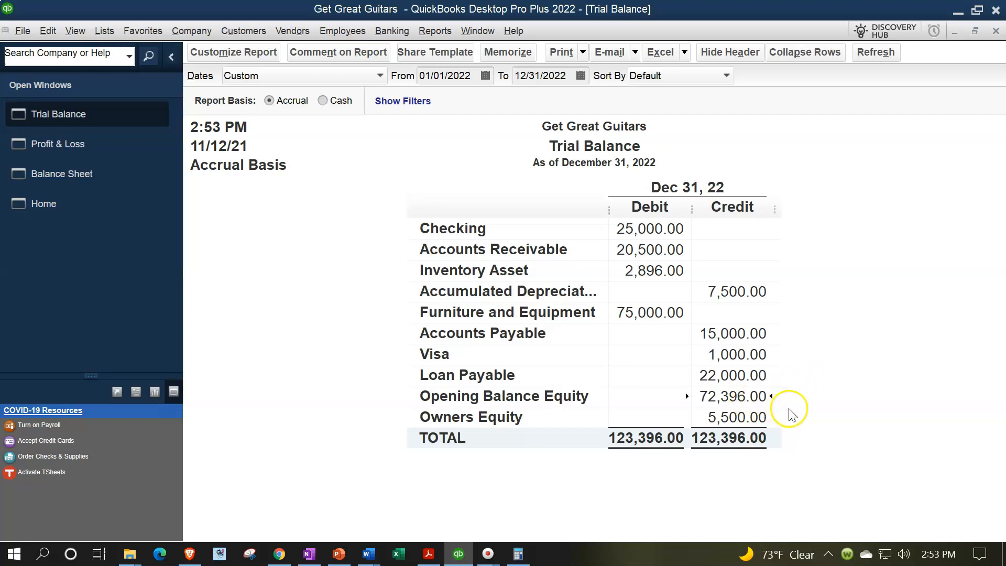
click(739, 422)
Set the trial balance back to 01/01/2021 to 12/31/2021 and review the uncategorized income, uncategorized expenses and Opening Balance Equity lines
click(464, 75)
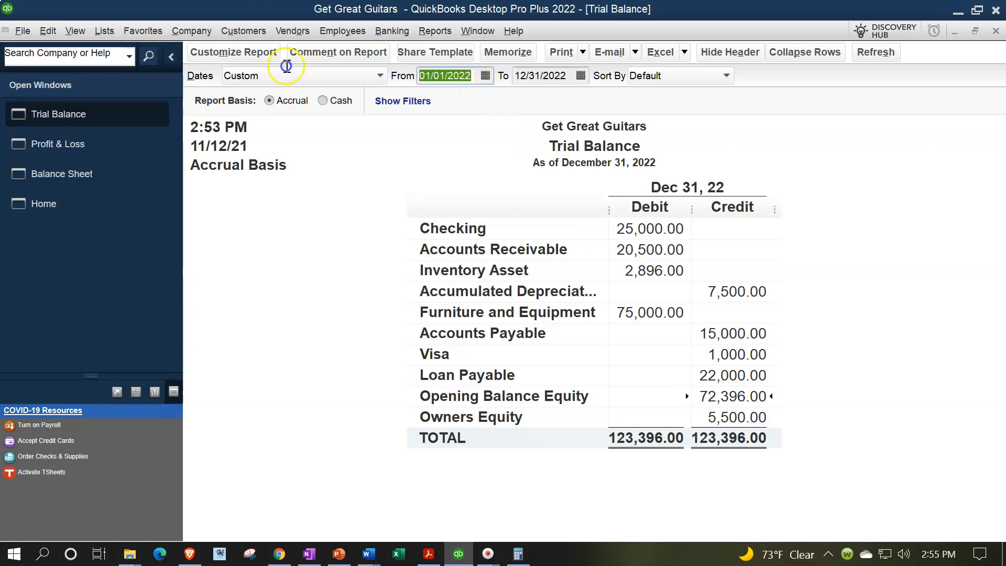
text(01/01/2021)
key(Tab)
text(12/31/2021)
key(Tab)
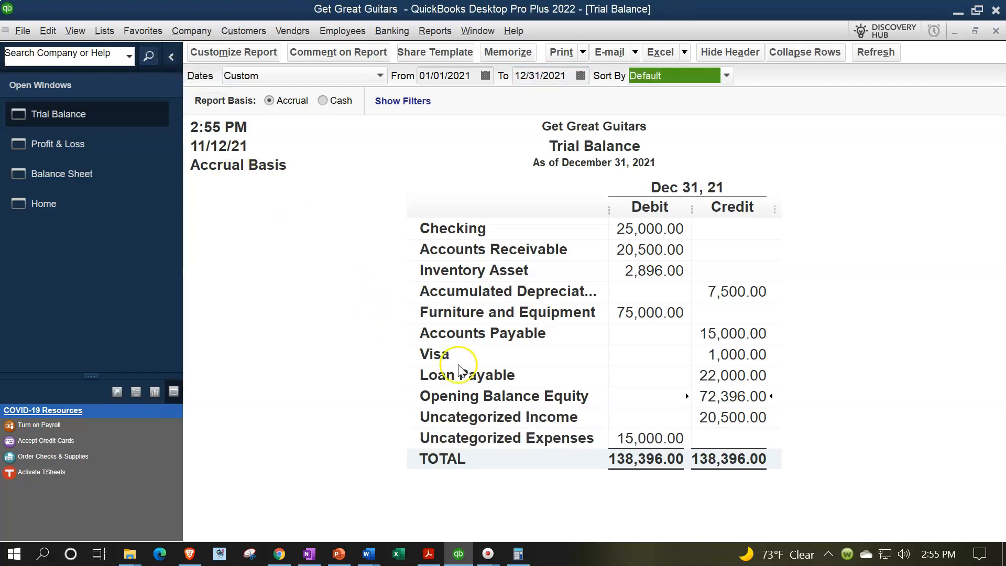
click(720, 416)
click(673, 439)
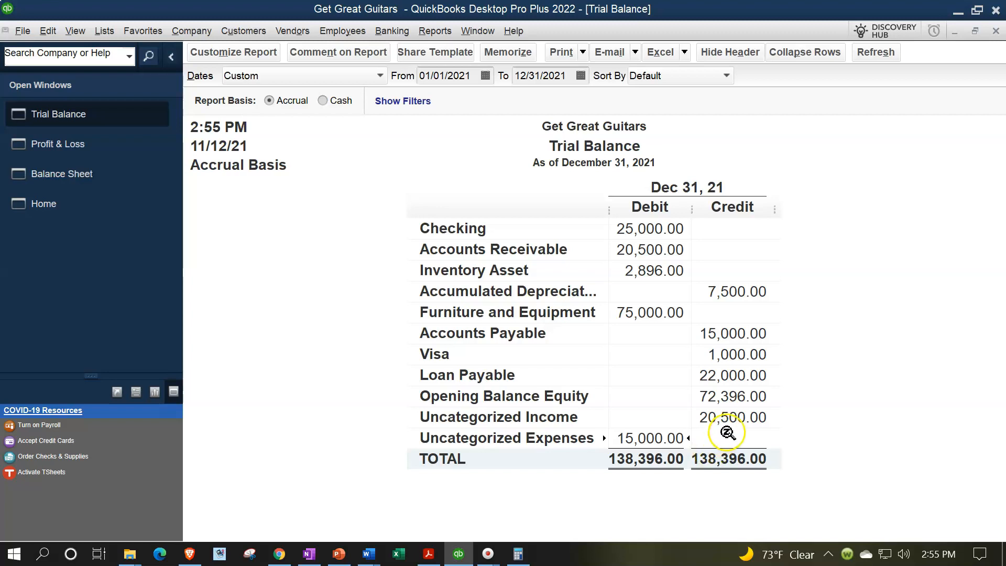
click(725, 401)
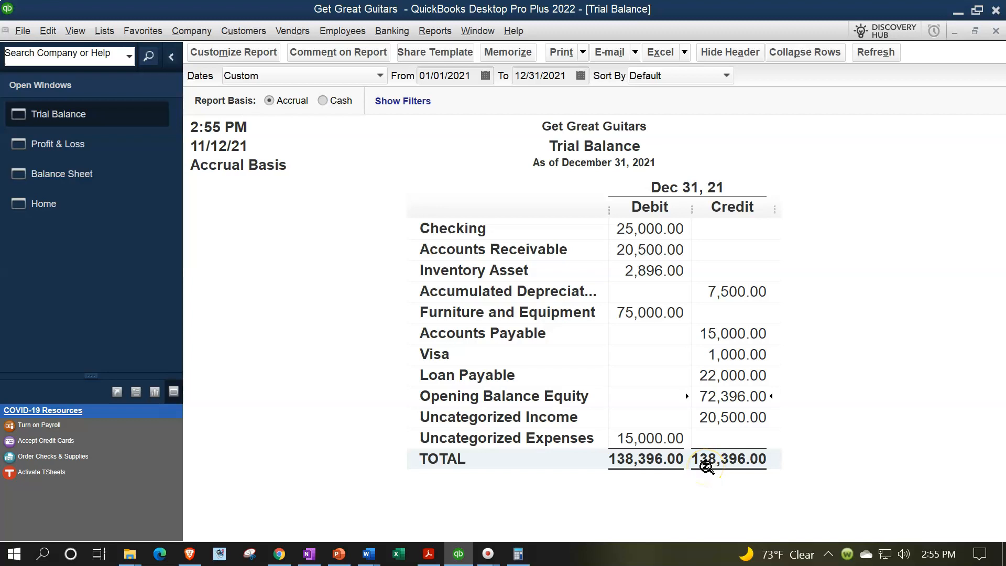
Run the trial balance for 01/01/2022 to 12/31/2022 and check the Owners Equity credit amount
drag(474, 76, 406, 65)
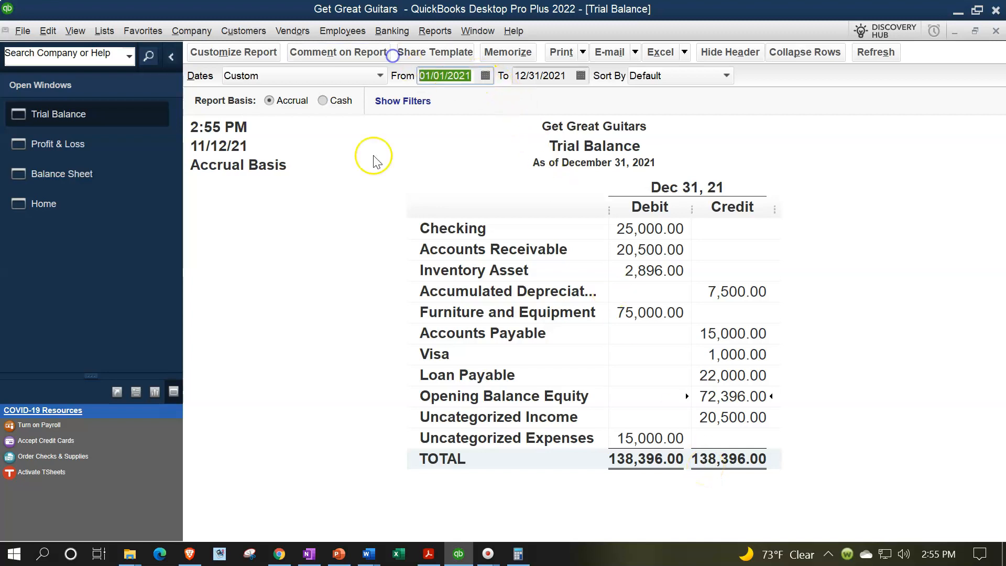
text(01/01/202)
key(Tab)
text(12/31/202)
key(Tab)
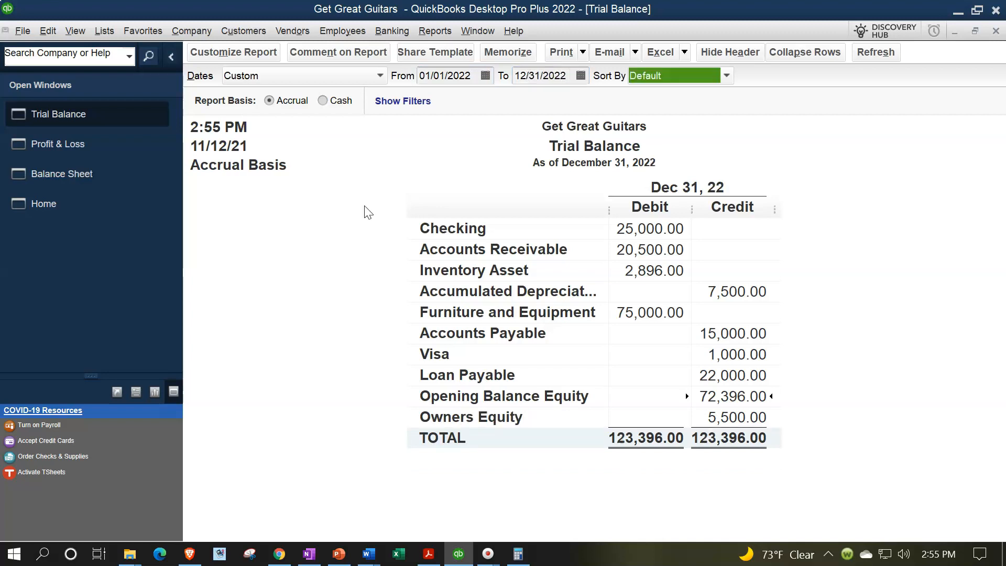
click(730, 413)
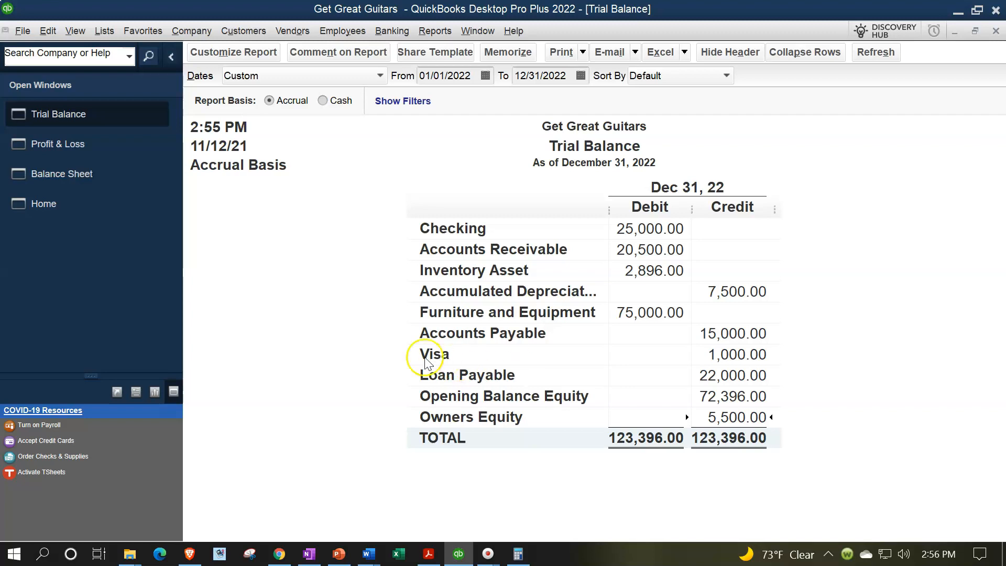
View a blank general journal entry form from the home page, dismissing the numbering notice, and close it without recording anything
click(67, 204)
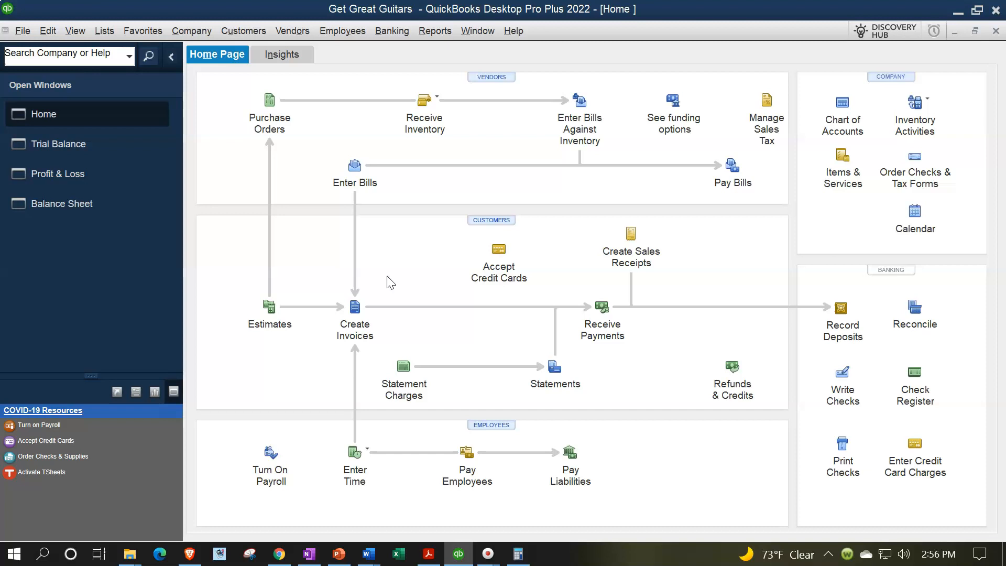
click(193, 31)
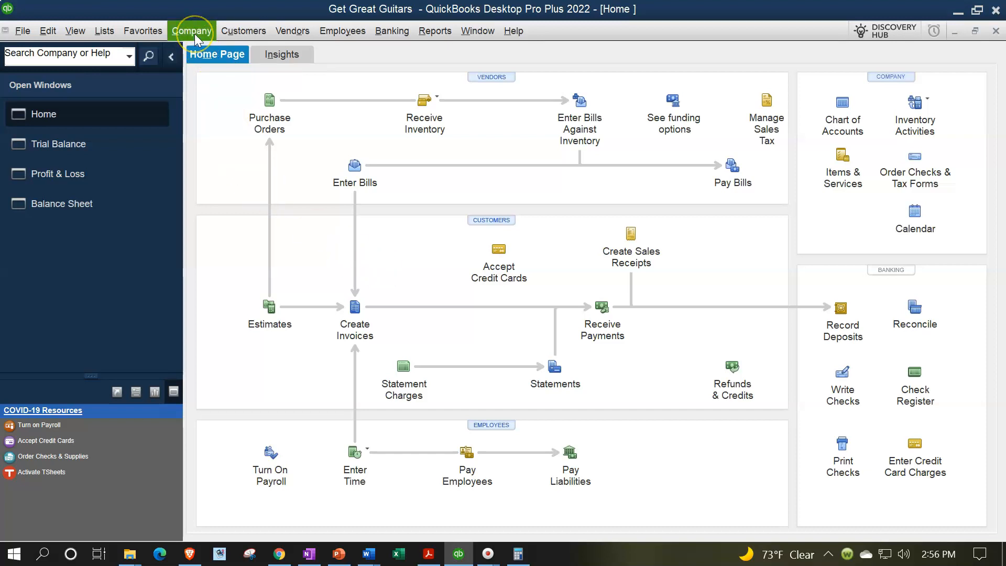
click(194, 34)
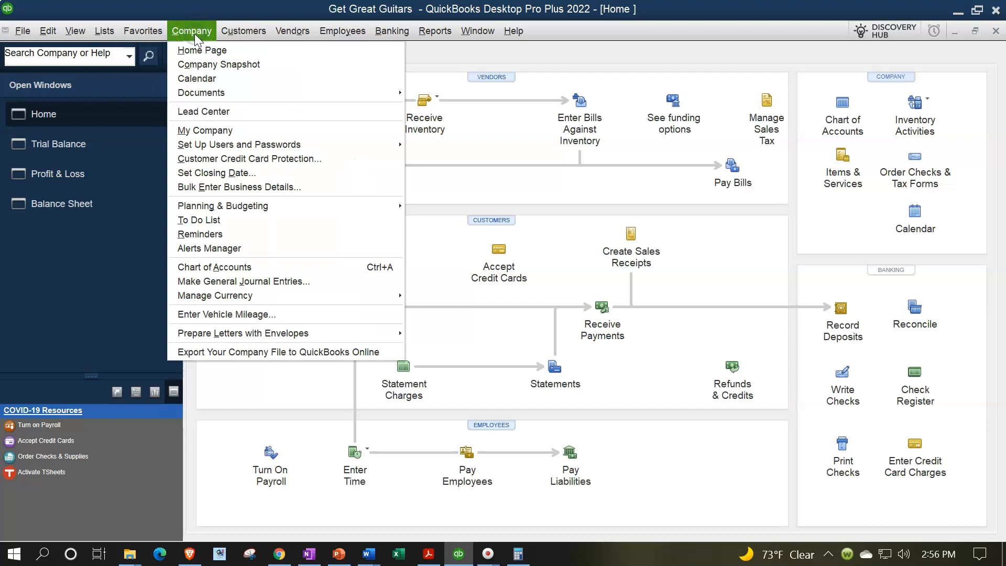
click(265, 286)
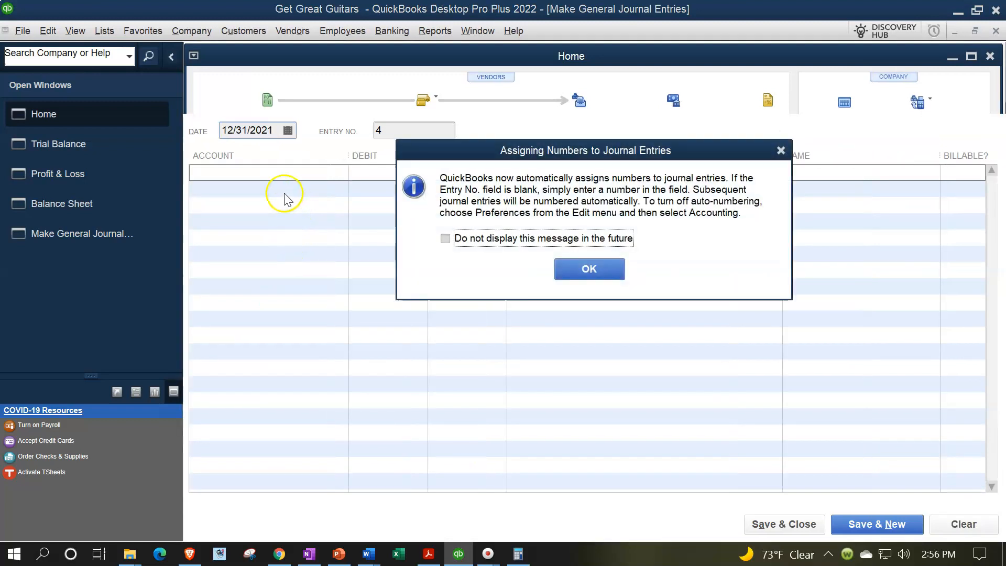
click(781, 150)
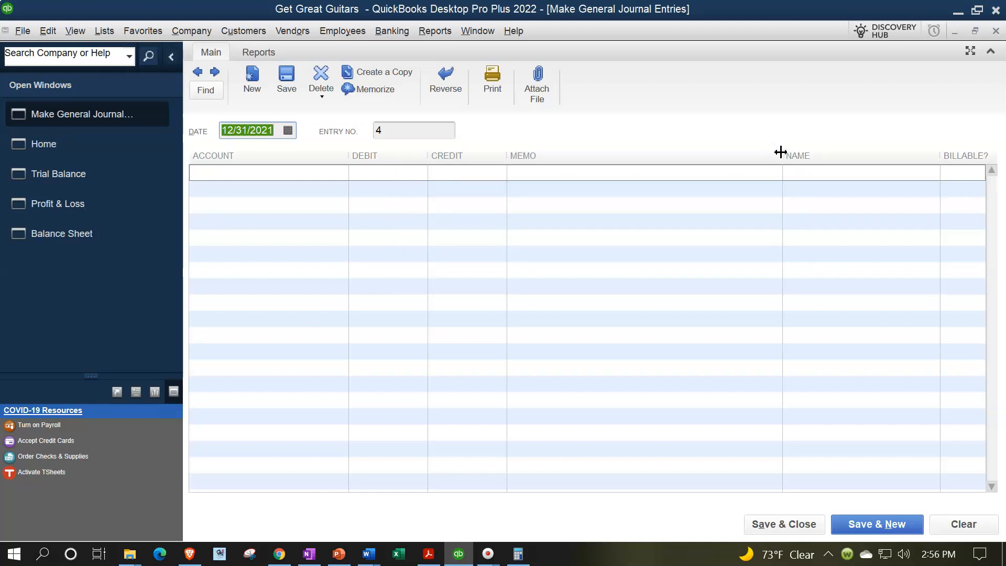
click(996, 32)
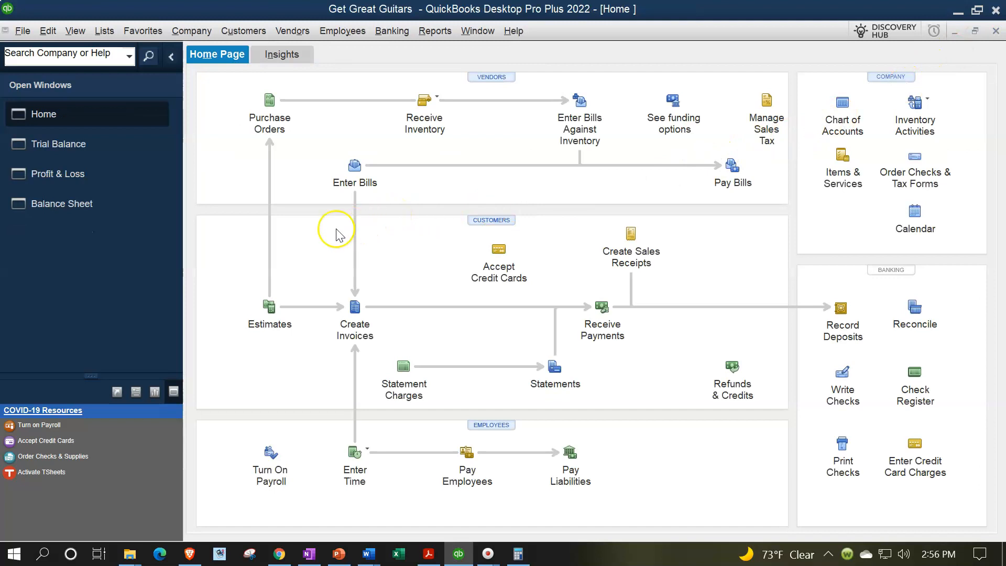
Return to the trial balance and examine the Opening Balance Equity line
click(76, 214)
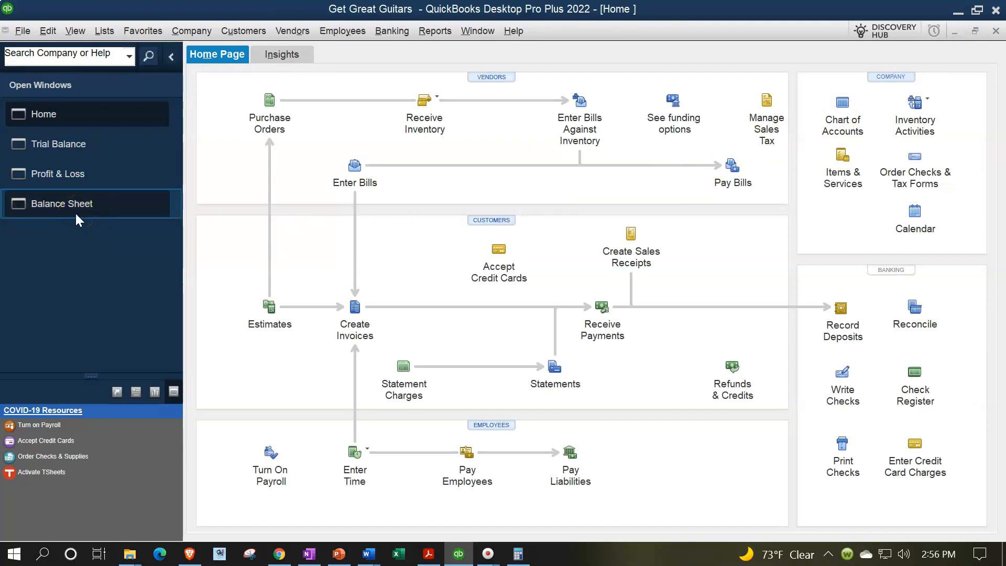
click(58, 152)
click(559, 402)
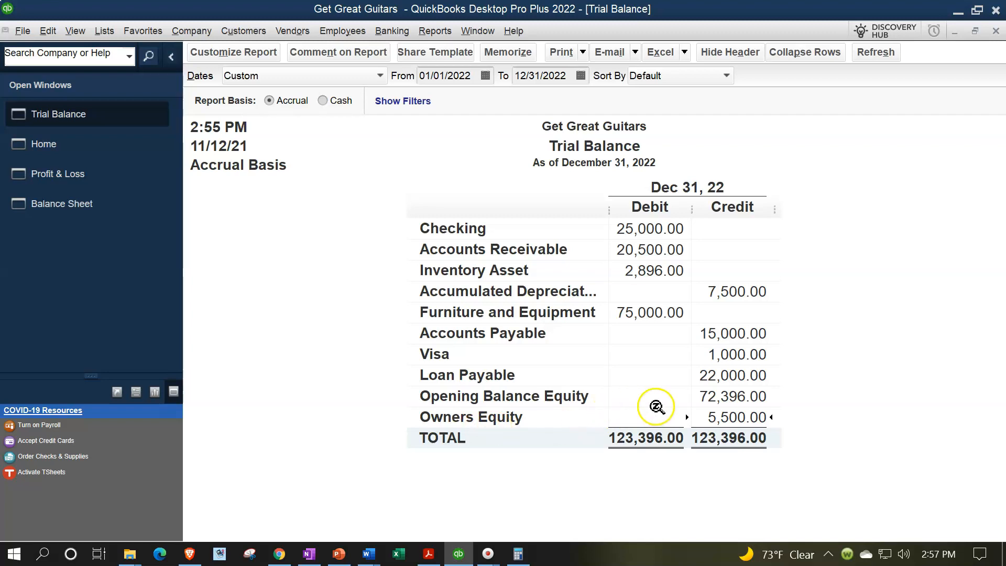
click(727, 401)
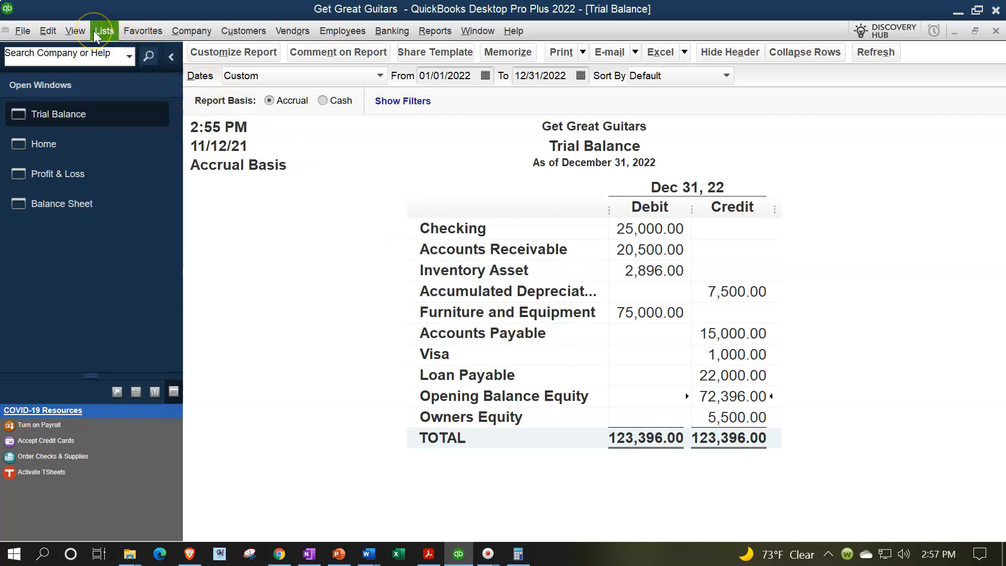
Note the Opening Balance Equity amount of 72,396 in the Calculator and move the Calculator out of the report's way
drag(1005, 252, 505, 243)
click(472, 292)
text(72396)
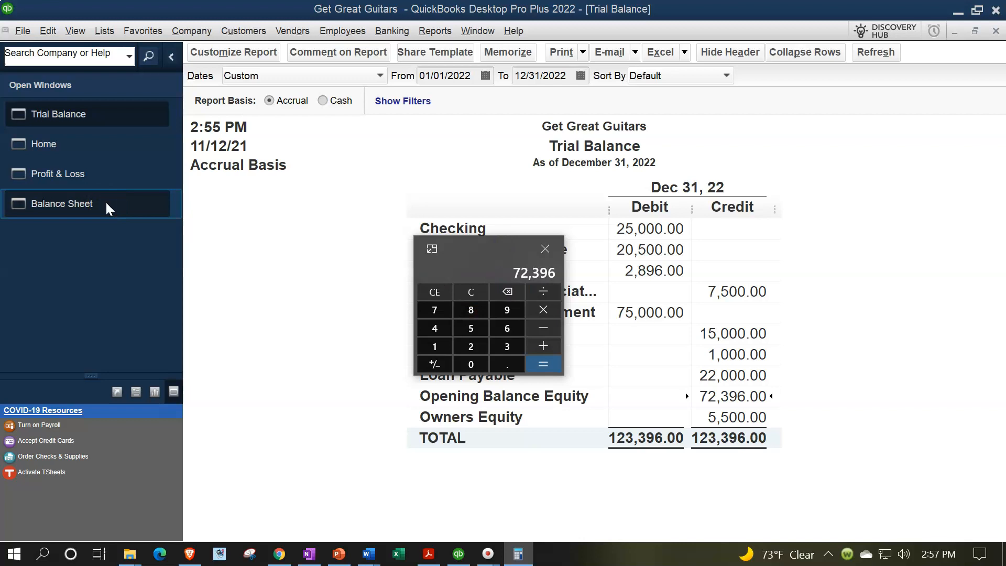
click(456, 230)
drag(473, 240, 1005, 239)
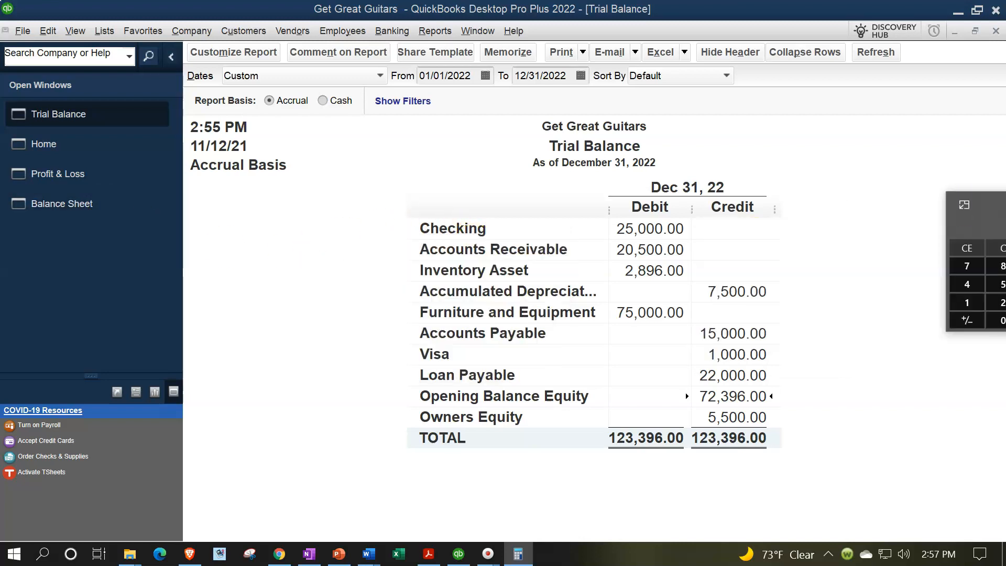
Open the Opening Balance Equity account register from the Chart of Accounts
click(100, 36)
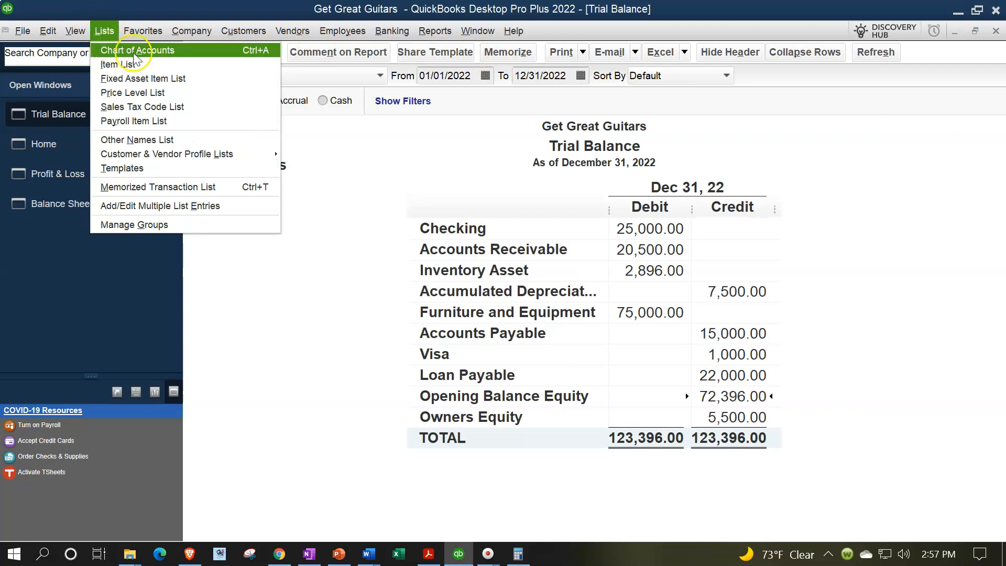
click(117, 51)
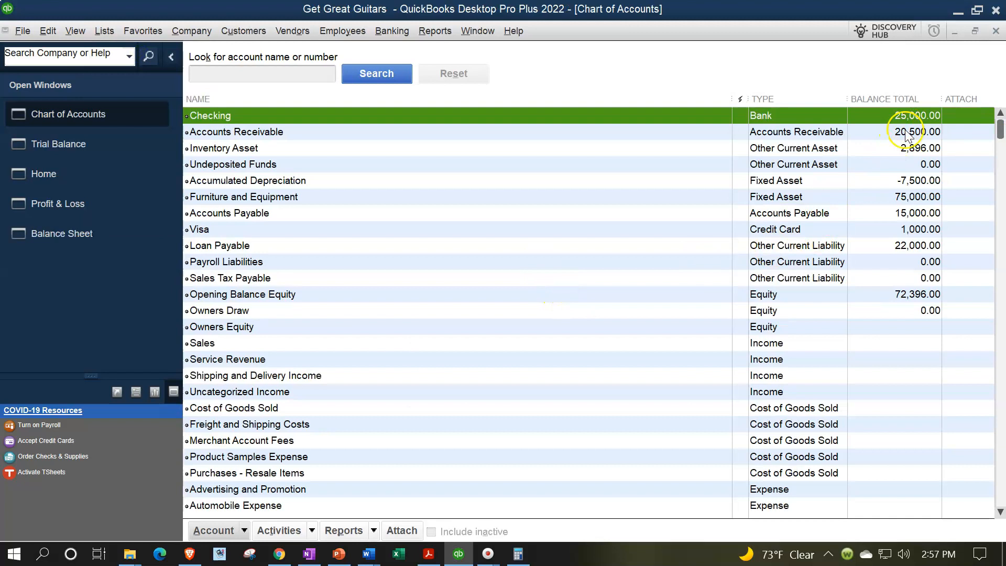
click(905, 279)
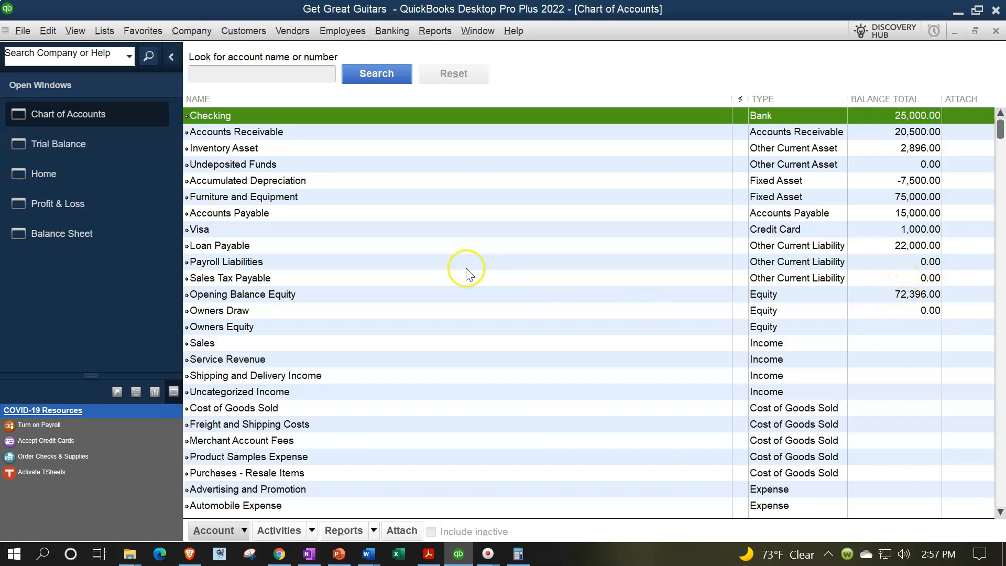
click(258, 295)
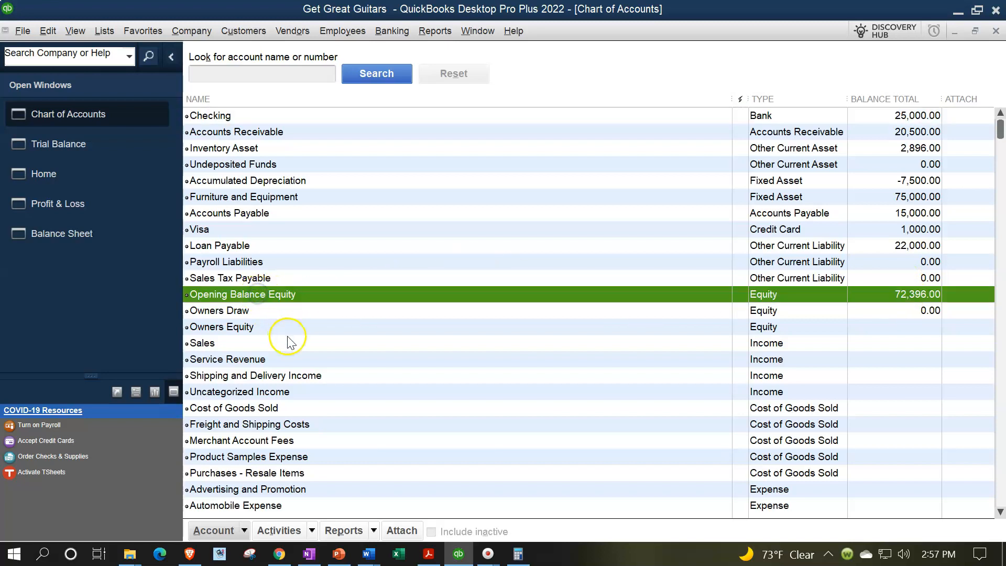
double_click(284, 295)
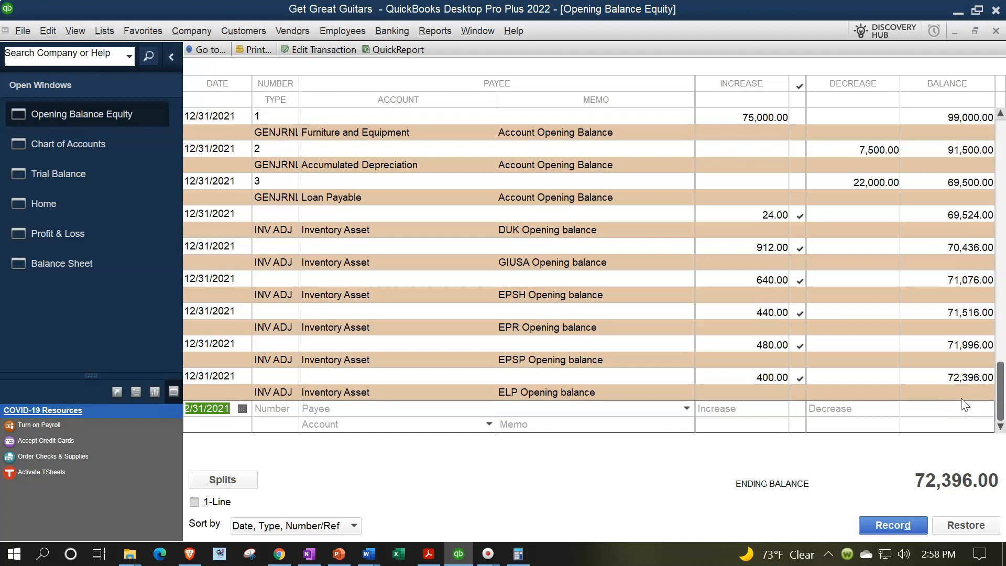
Enter a decrease of 72,396.00 dated 12/31/2021 on the register's blank transaction line
key(Tab)
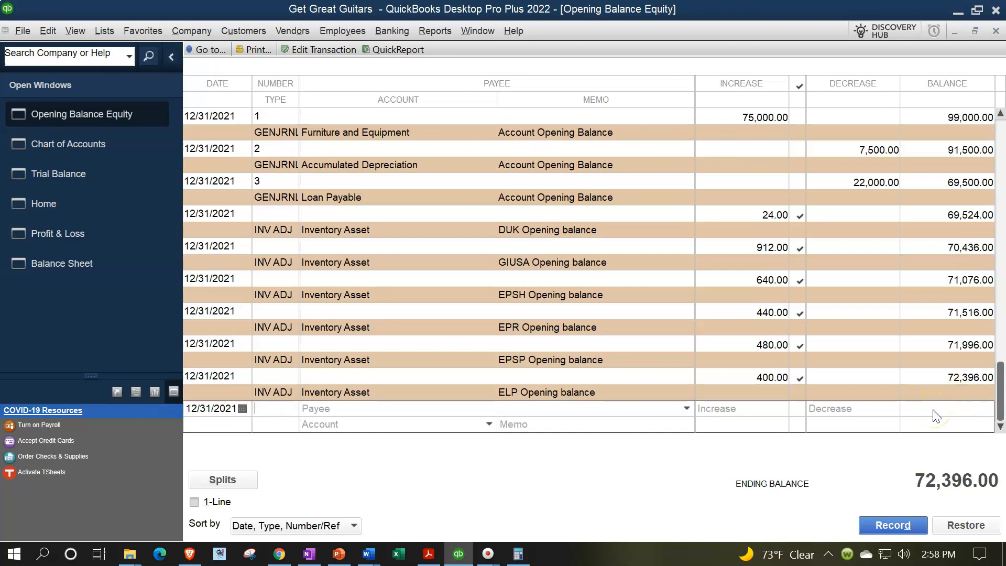
key(Tab)
key(Tab)
key(Tab)
key(Tab)
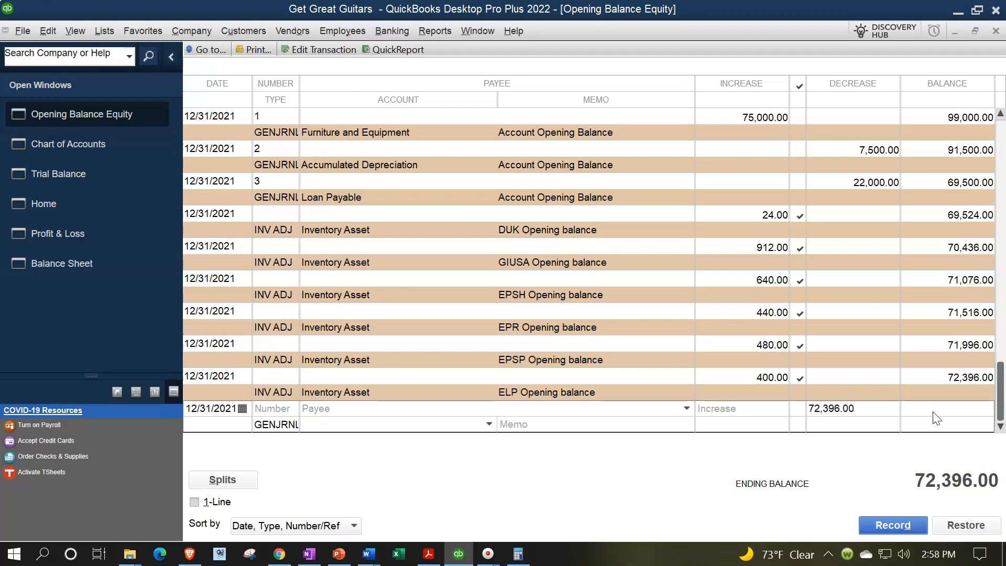
Assign the decrease to Owners Equity with memo "To adjust beginning balances", and record it, accepting the retained earnings posting
text(e)
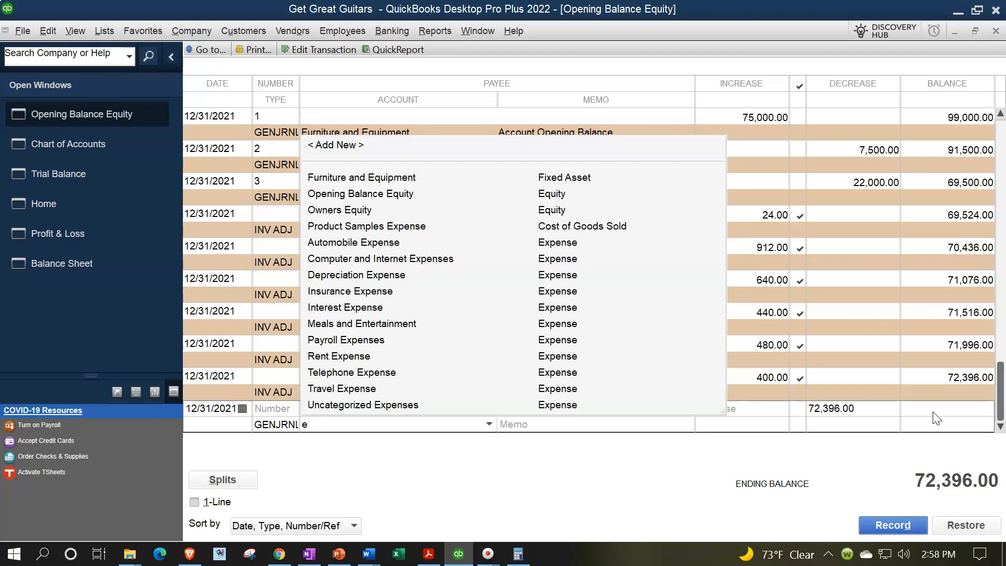
text(qui)
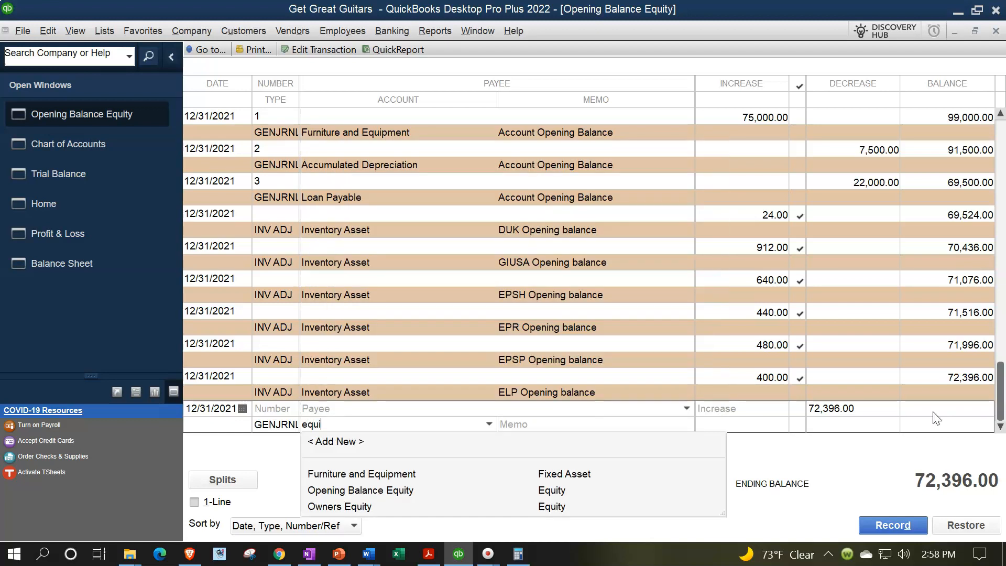
click(538, 512)
key(Tab)
text(To a)
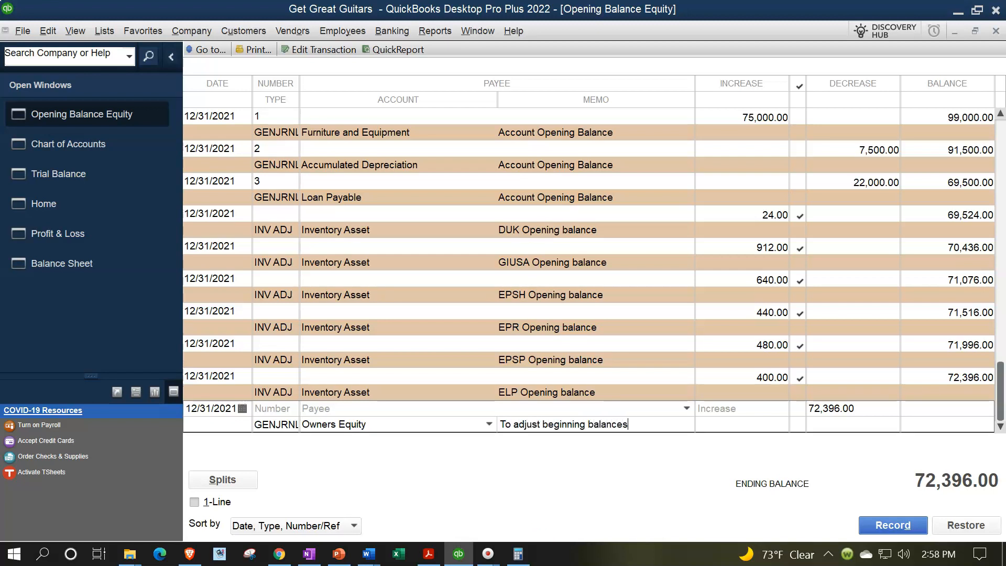
text(djust beginning balances)
key(Return)
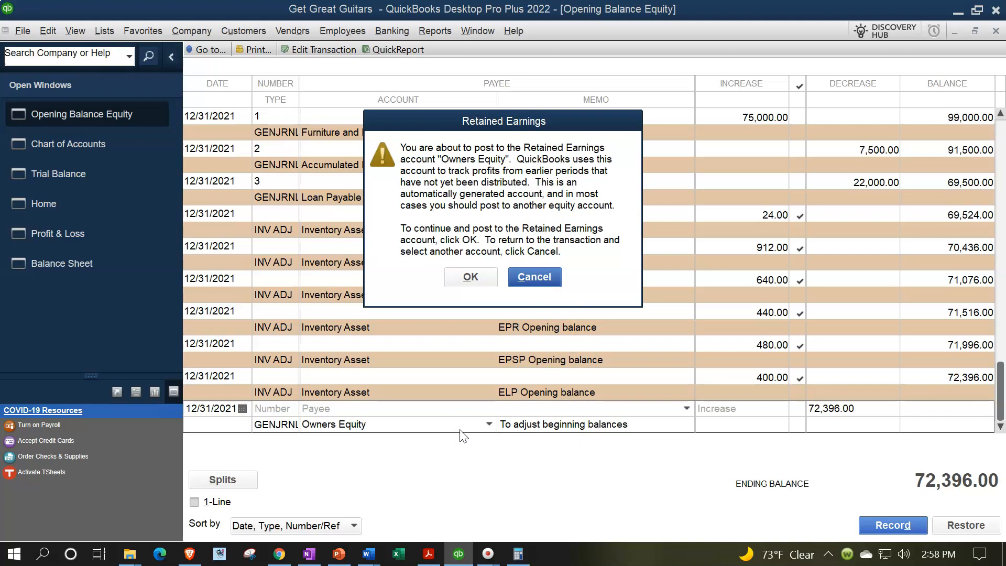
click(472, 278)
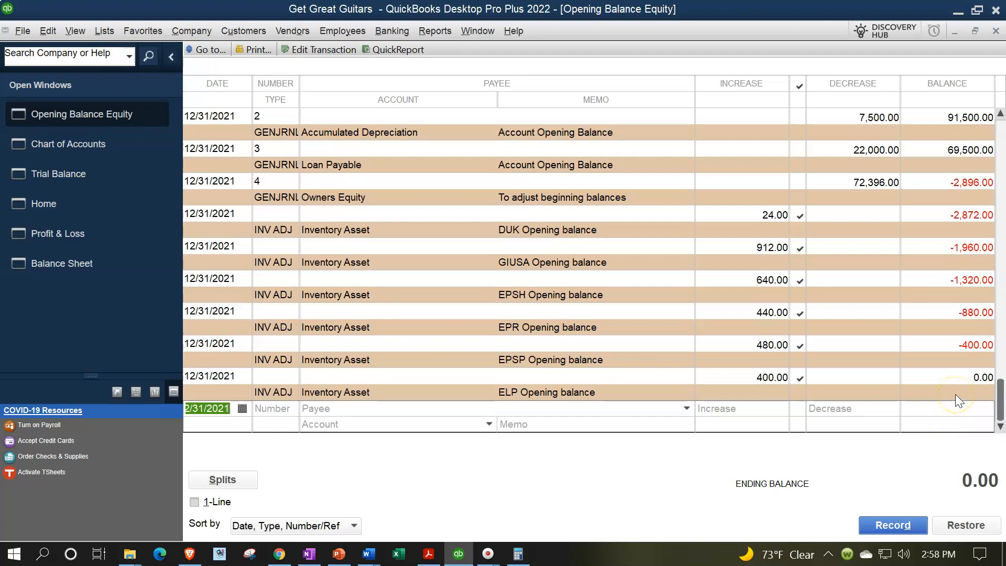
click(996, 31)
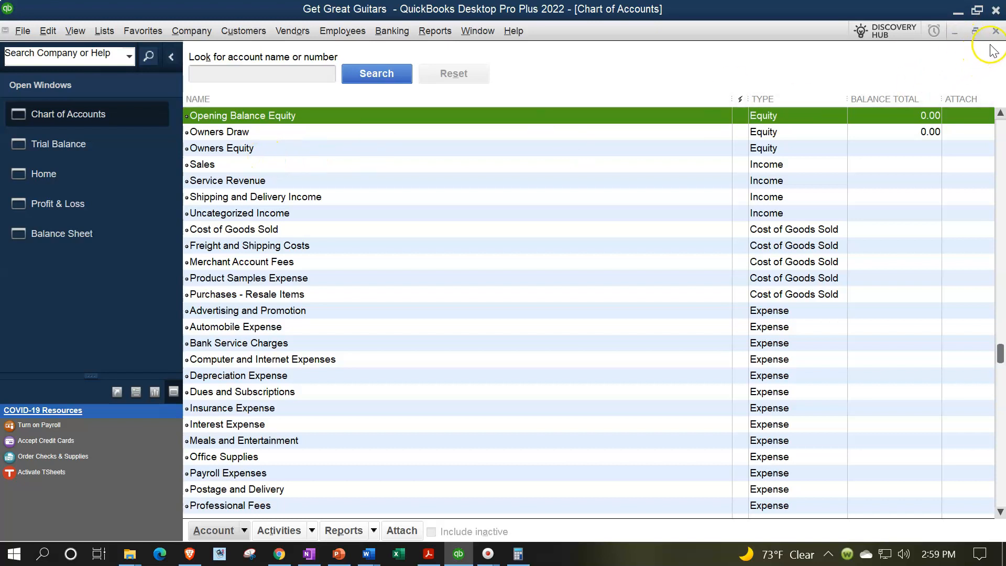
Compare the 2022 trial balance with the Beginning Balances Trial Balance PDF in Adobe Acrobat Reader, checking Owners Equity and the totals
click(67, 141)
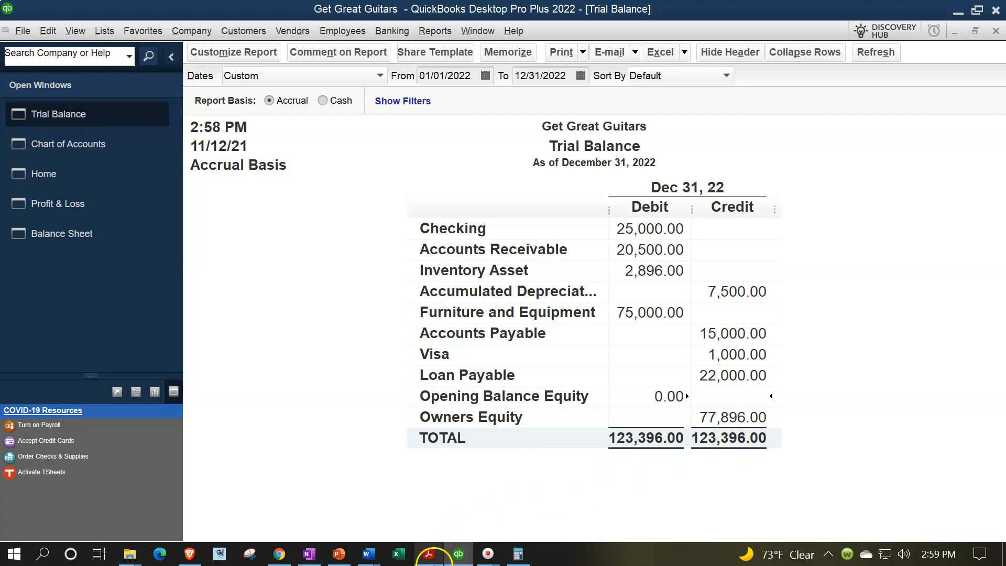
click(429, 554)
drag(746, 12, 0, 162)
click(321, 337)
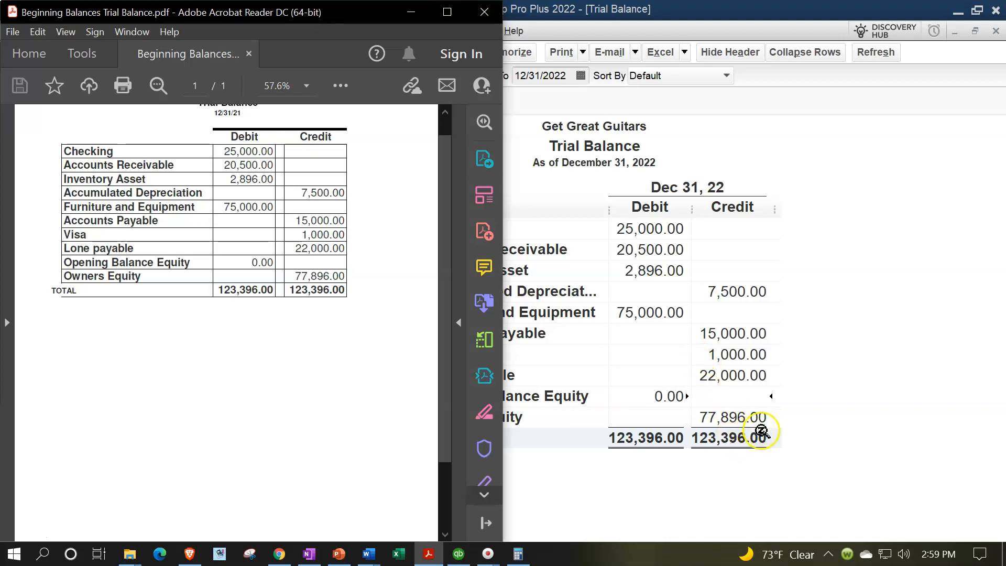
click(854, 347)
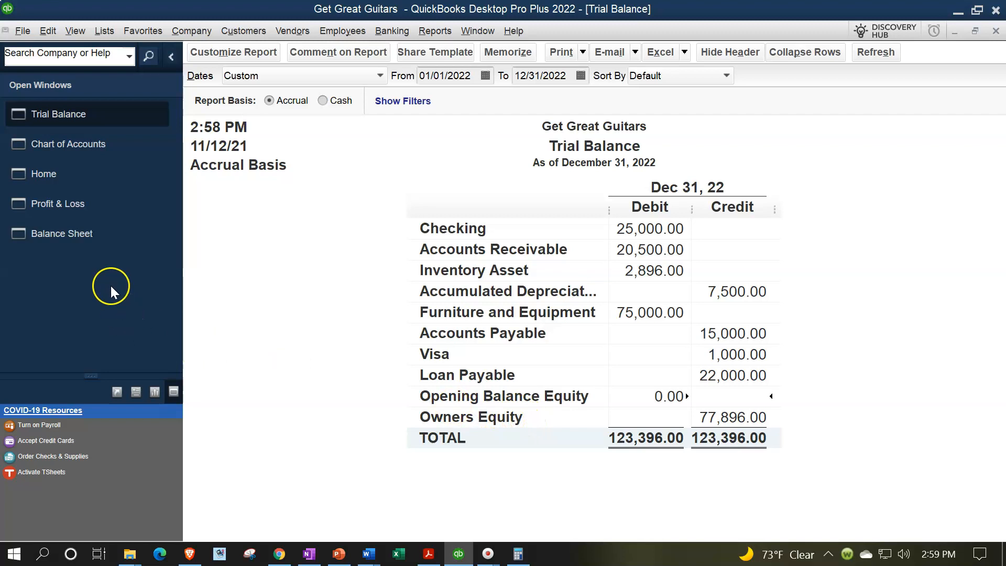
Refresh the balance sheet as of 12/31/2021 and review its equity section
click(74, 234)
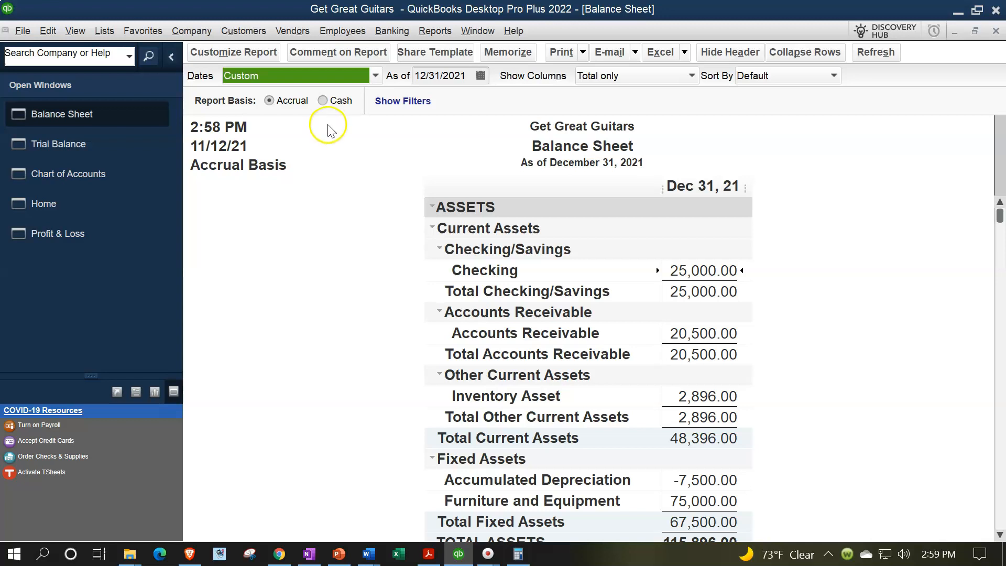
click(875, 52)
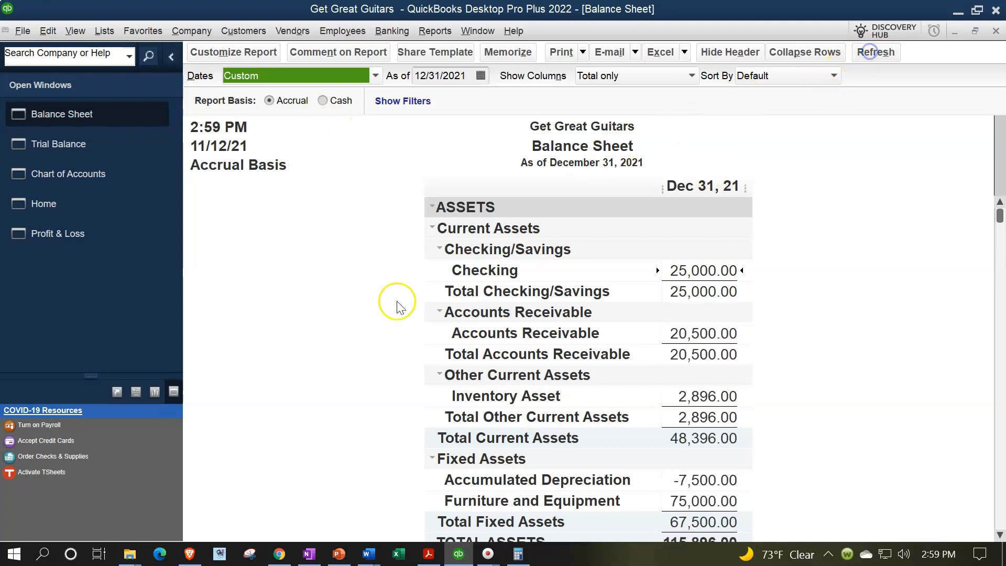
scroll(313, 319, down, 1)
scroll(313, 319, down, 6)
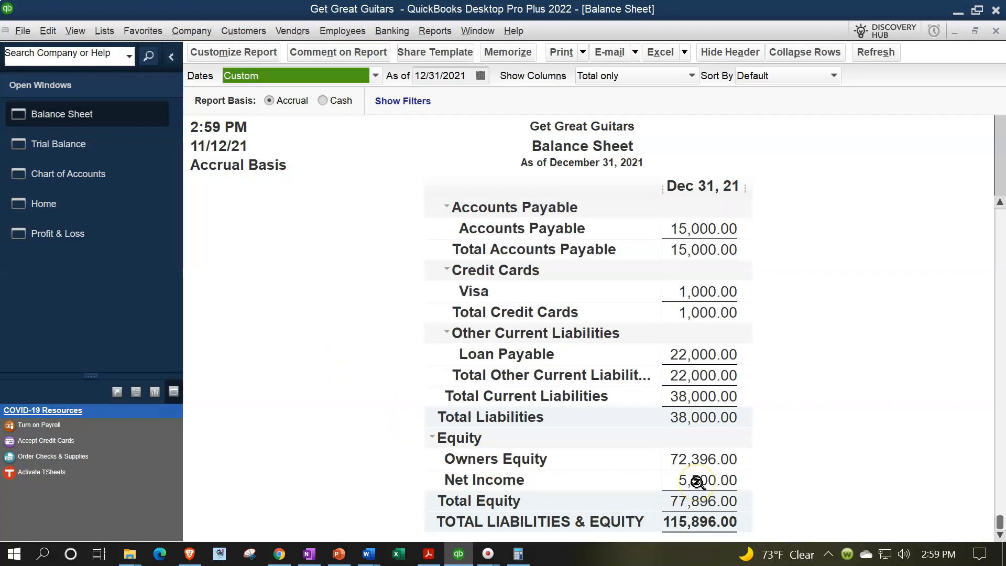
Set the balance sheet's as-of date to 12/31/2022
click(471, 76)
key(BackSpace)
text(2)
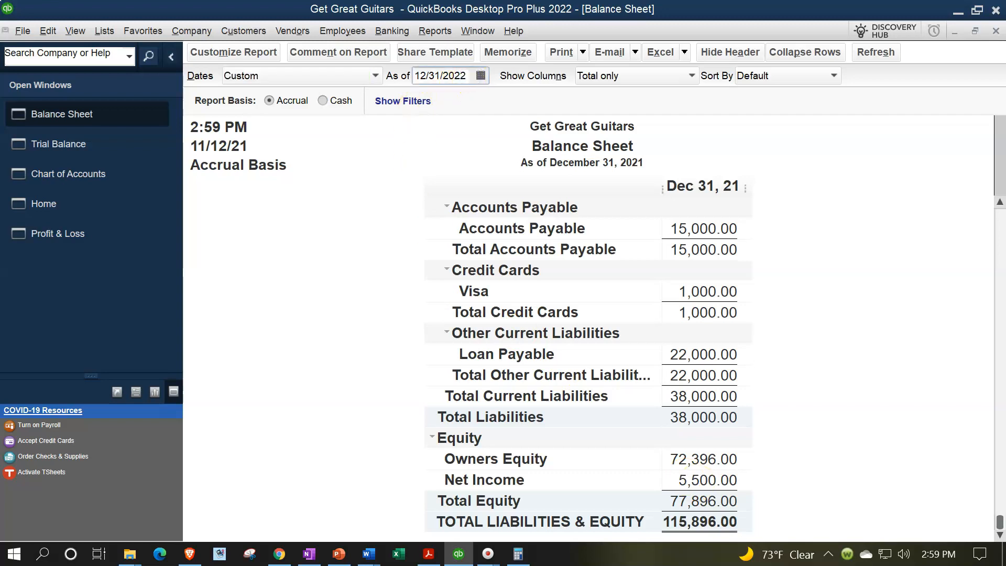
key(Tab)
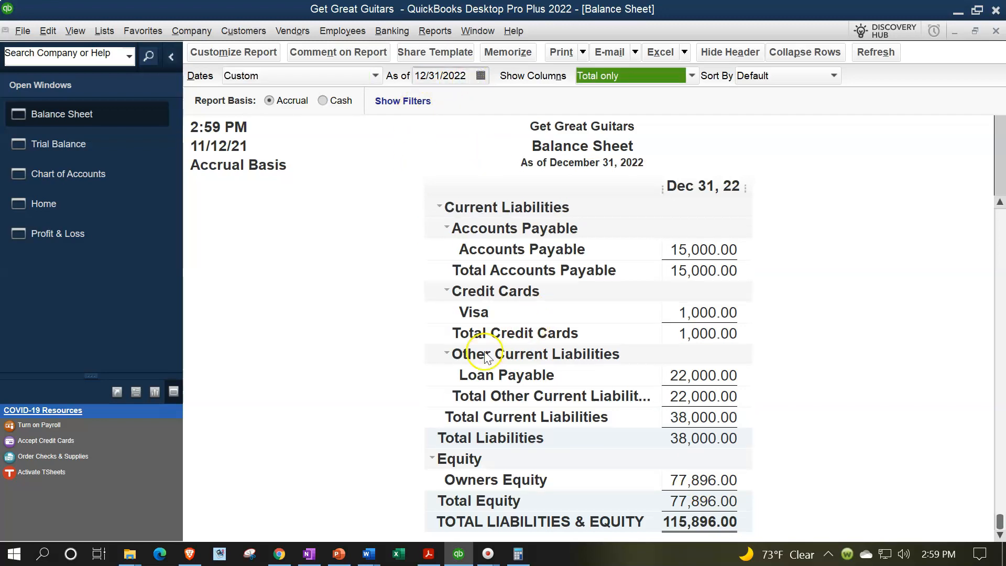
Set the balance sheet's as-of date to 01/01/2022
click(713, 472)
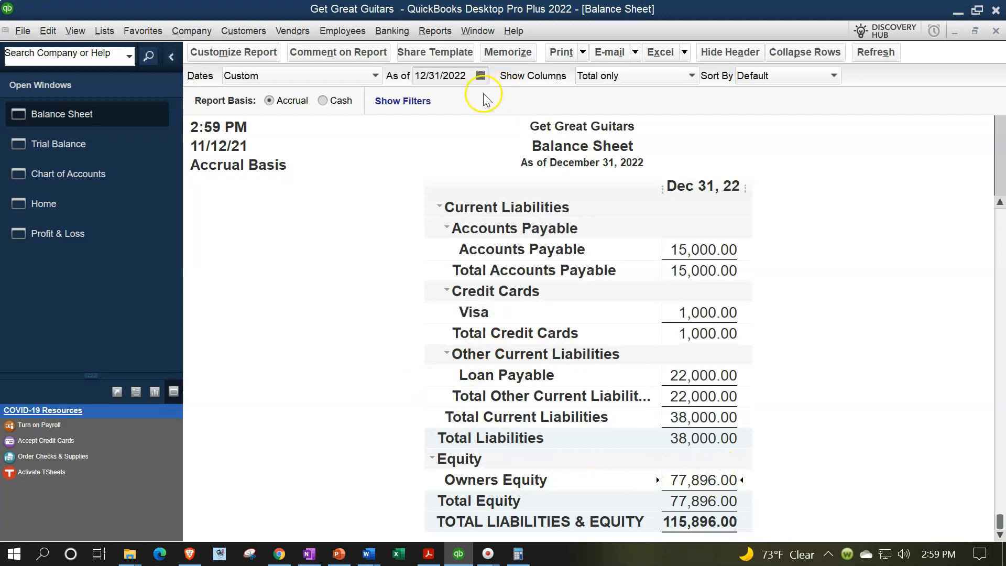
click(452, 76)
text(0)
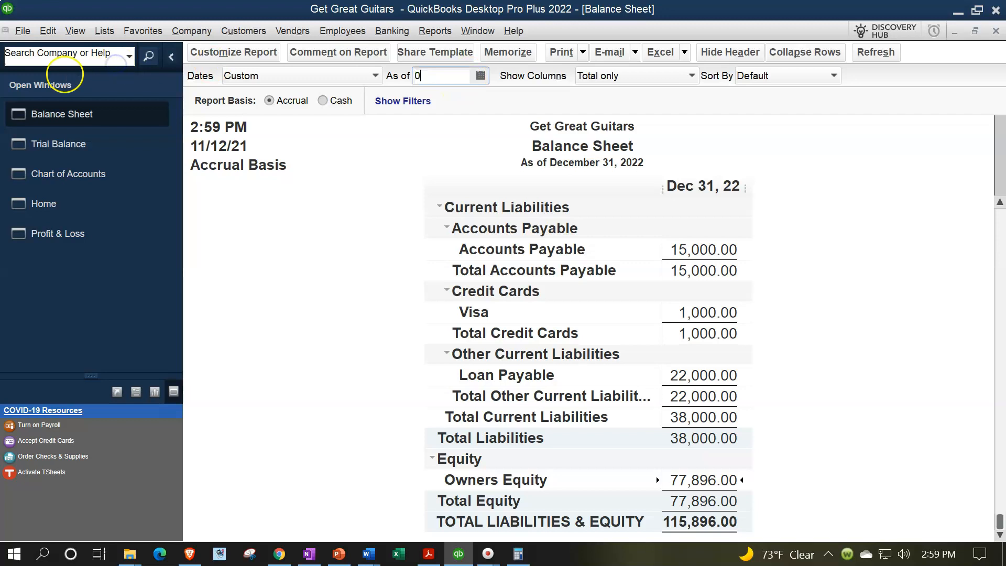
text(1/01/202)
key(Tab)
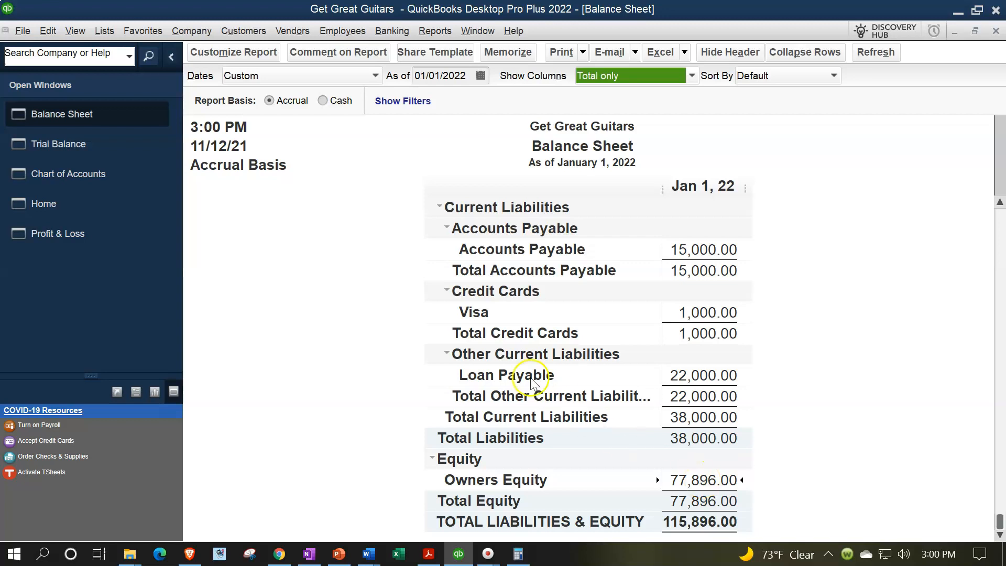
Switch to the Profit & Loss report and run it for 01/01/2022 through 12/31/2022
click(78, 233)
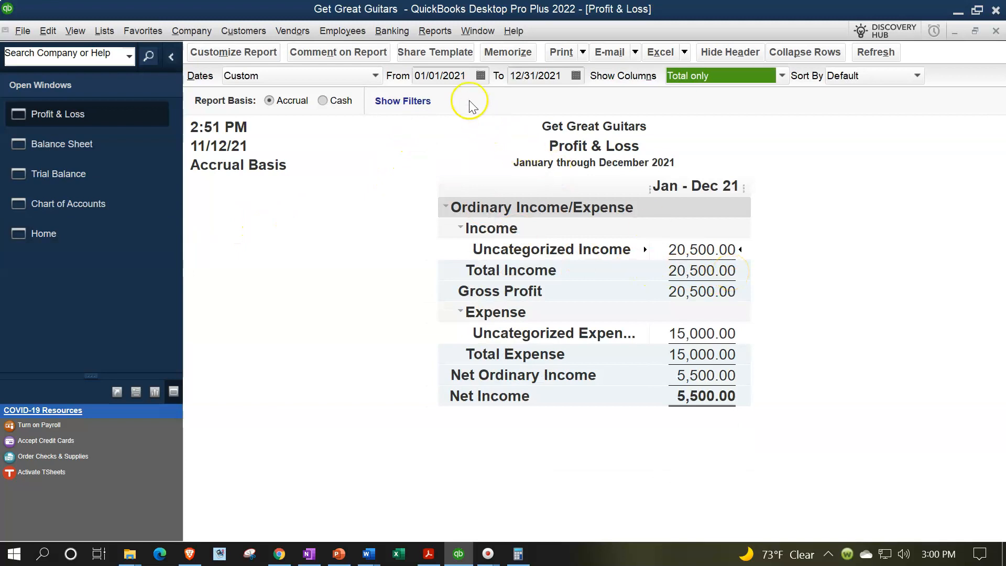
click(465, 76)
key(shift+Home)
text(01/01/2022)
key(Tab)
text(12/31/2022)
key(Tab)
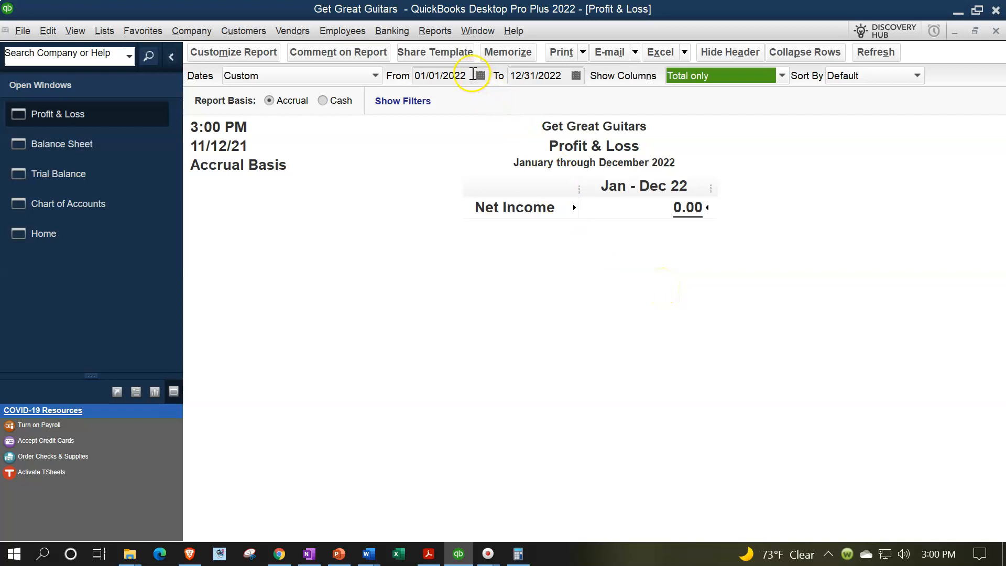
Set the Profit & Loss date range to 01/01/2021 through 12/31/2021
click(452, 76)
text(0)
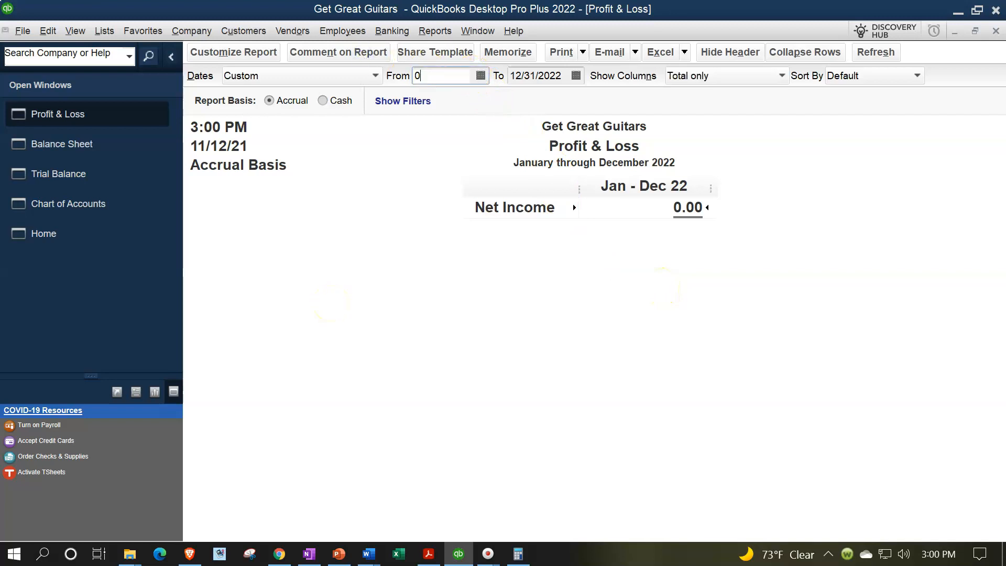
text(1/01/2021)
key(Tab)
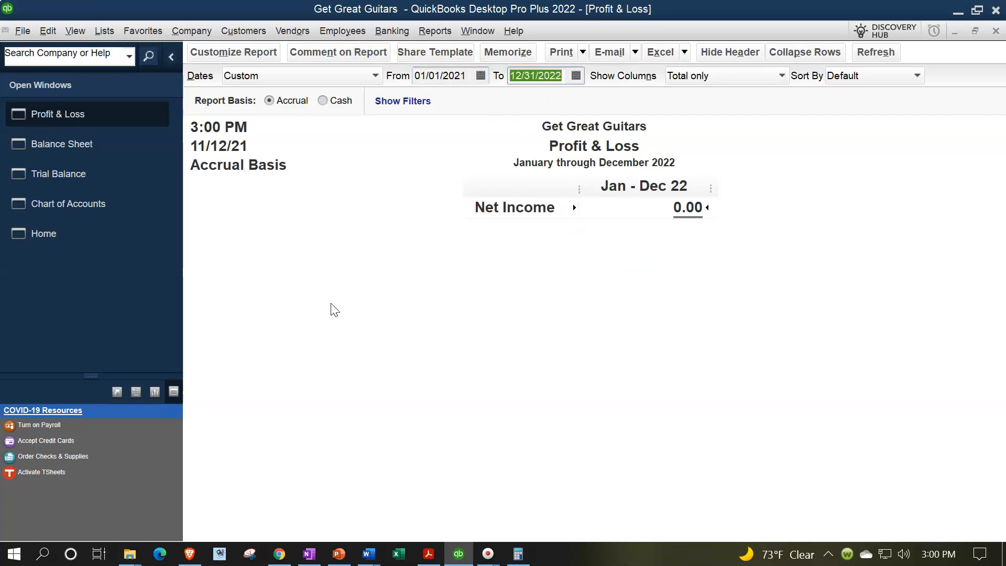
text(01)
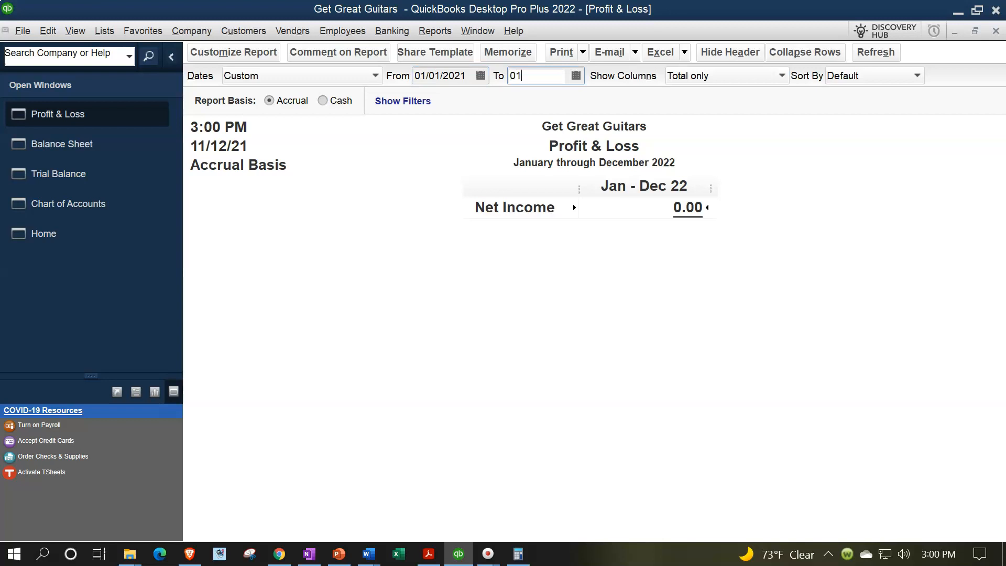
text(23121)
key(Tab)
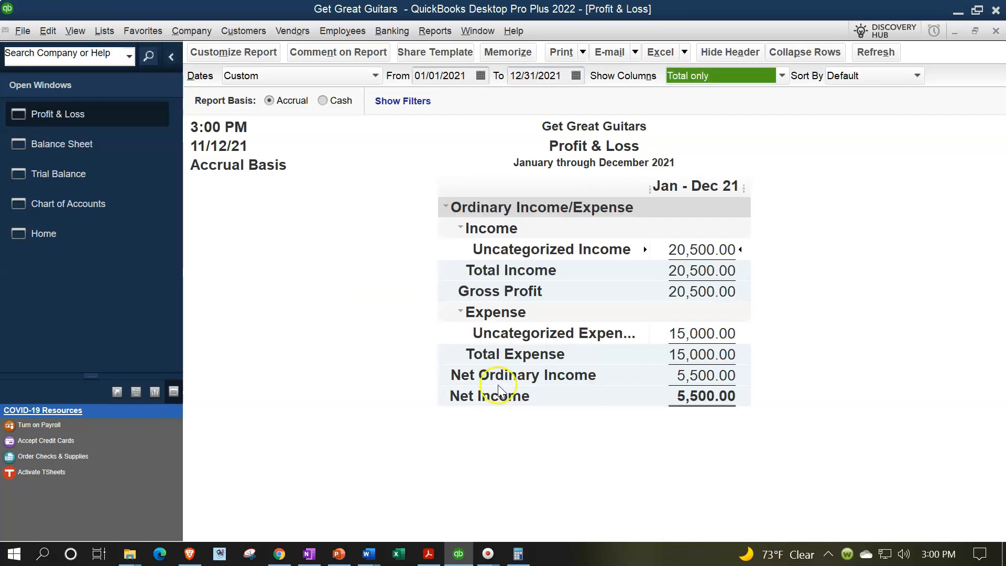
Drill down from Uncategorized Income to the Smith Guitars opening balance invoice, inspect it, and return to the Profit & Loss report
click(698, 250)
click(703, 333)
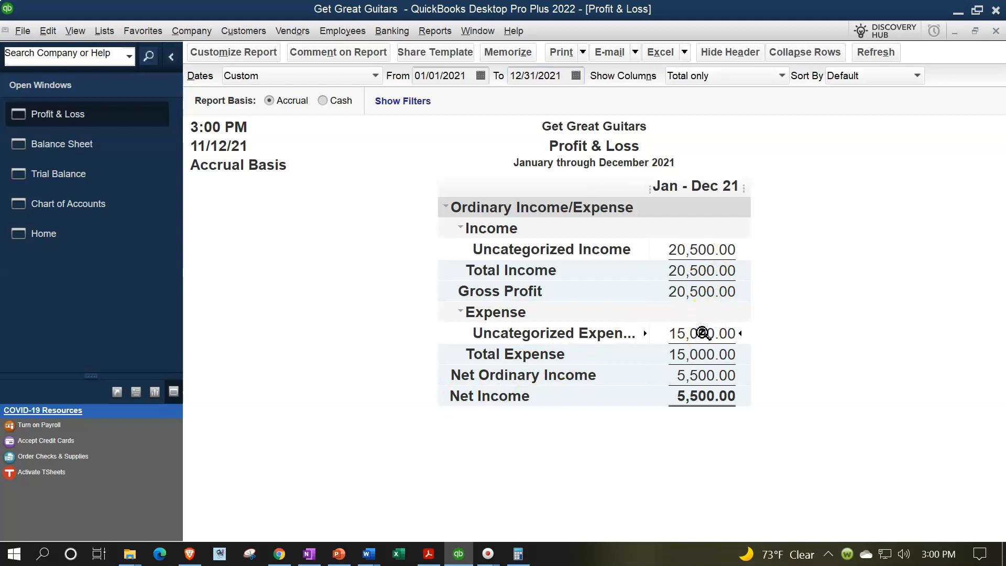
double_click(694, 249)
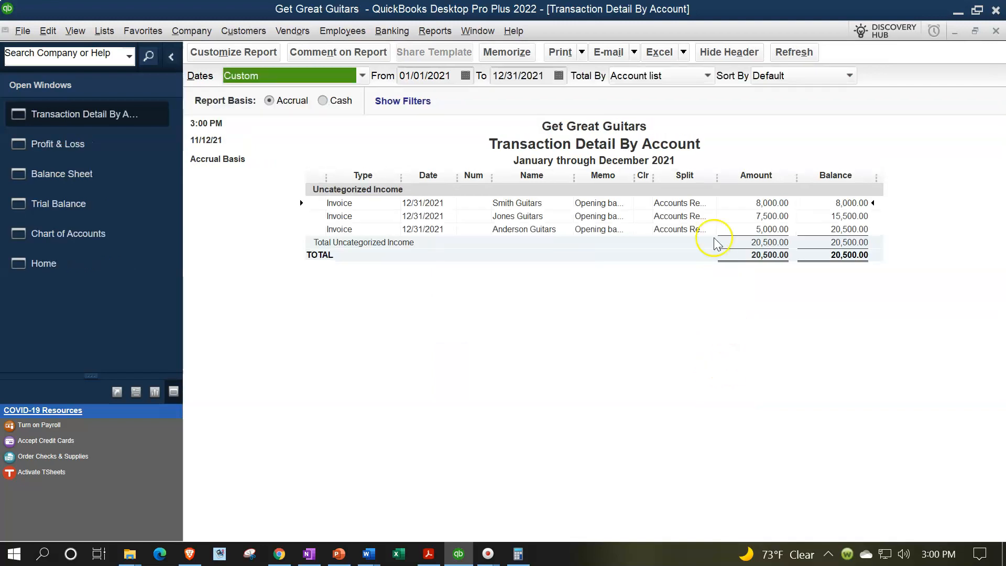
double_click(755, 203)
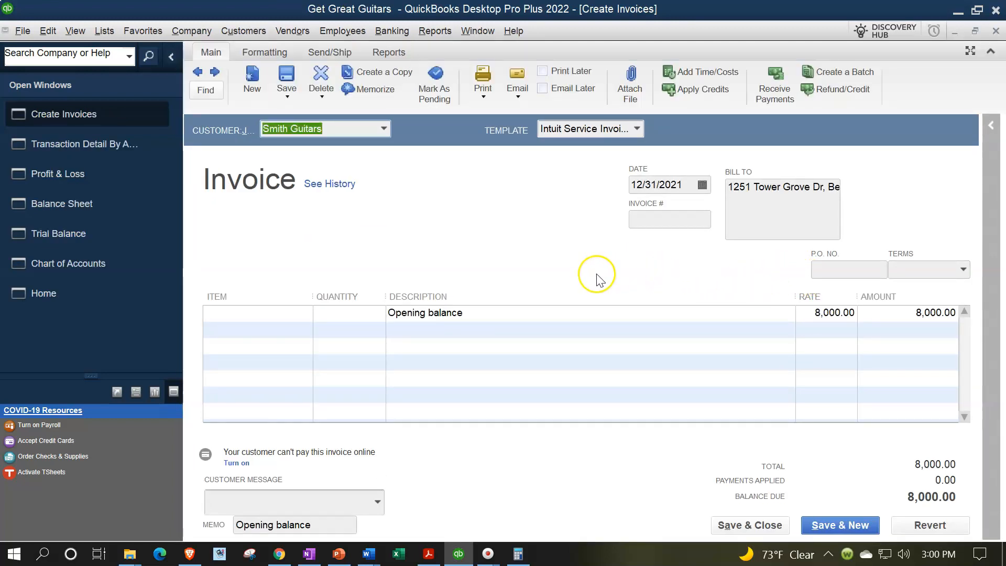
click(572, 312)
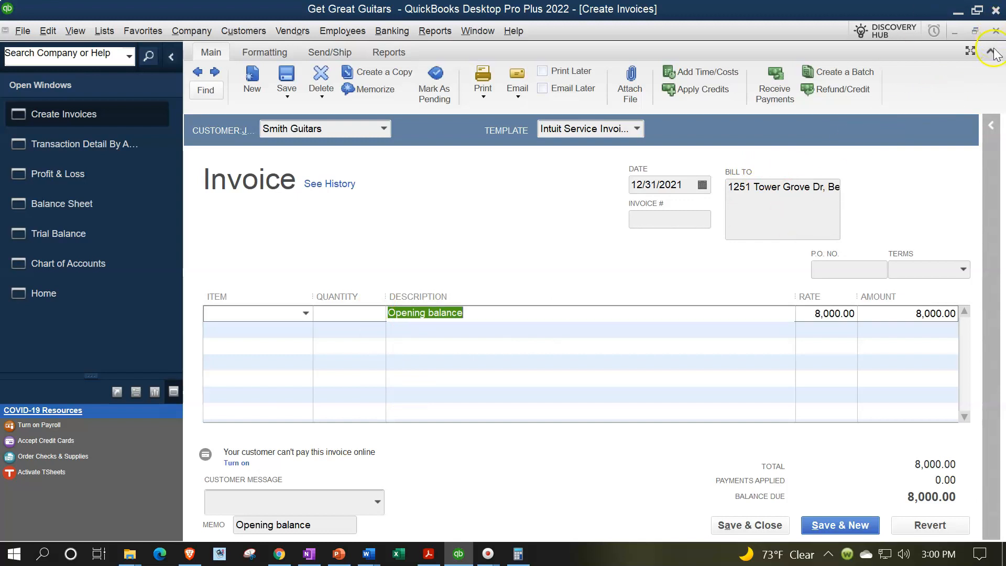
click(996, 31)
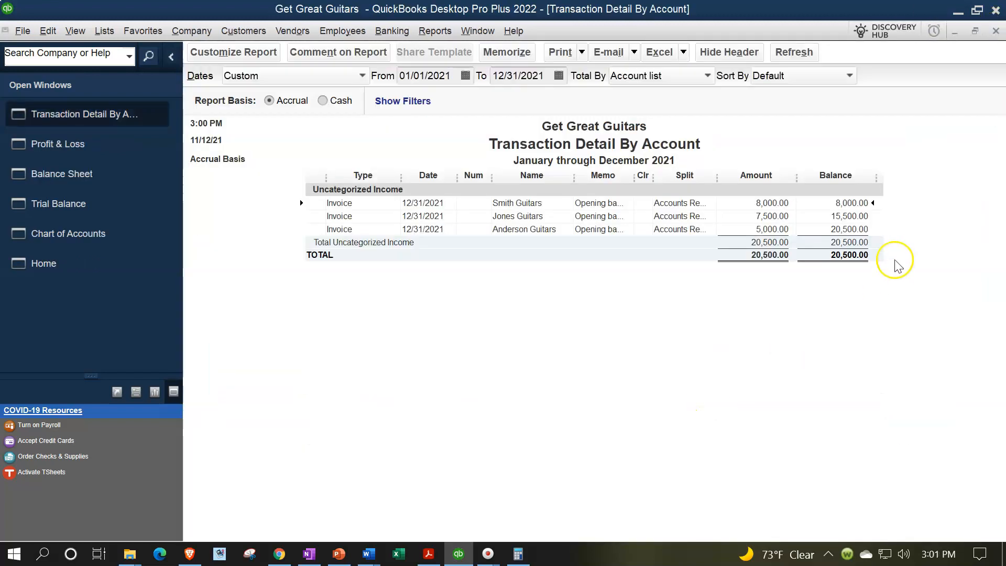
click(995, 31)
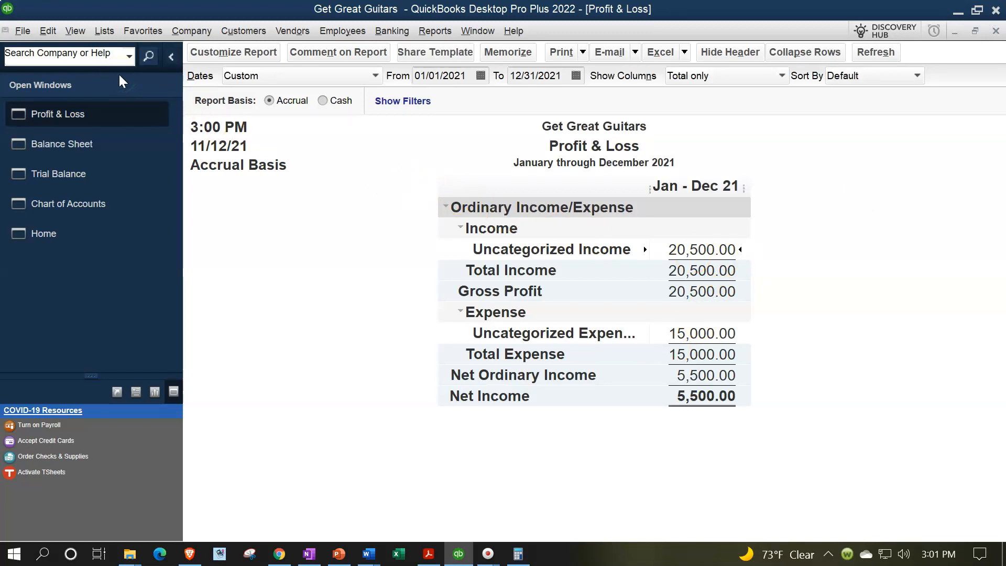
click(178, 33)
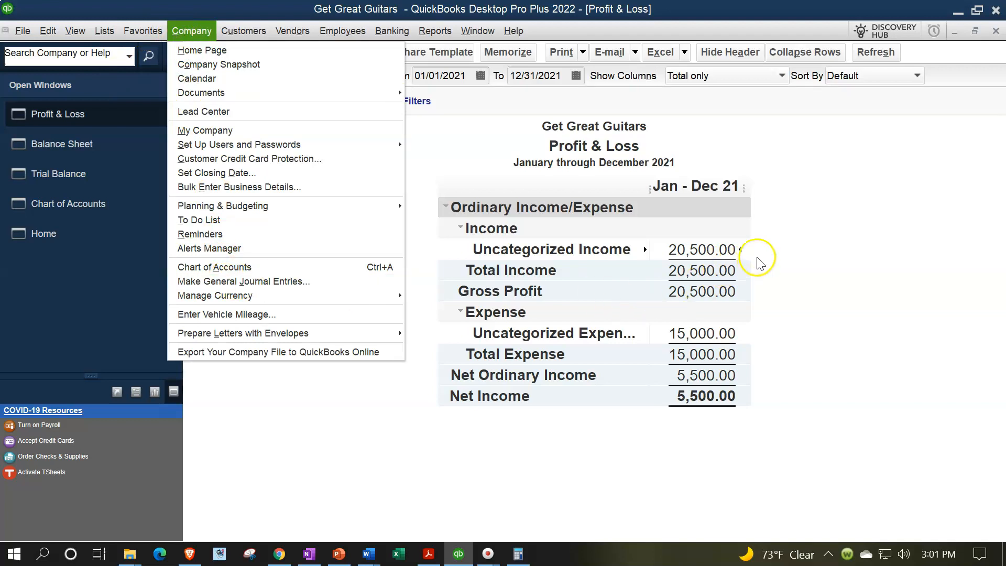
click(740, 245)
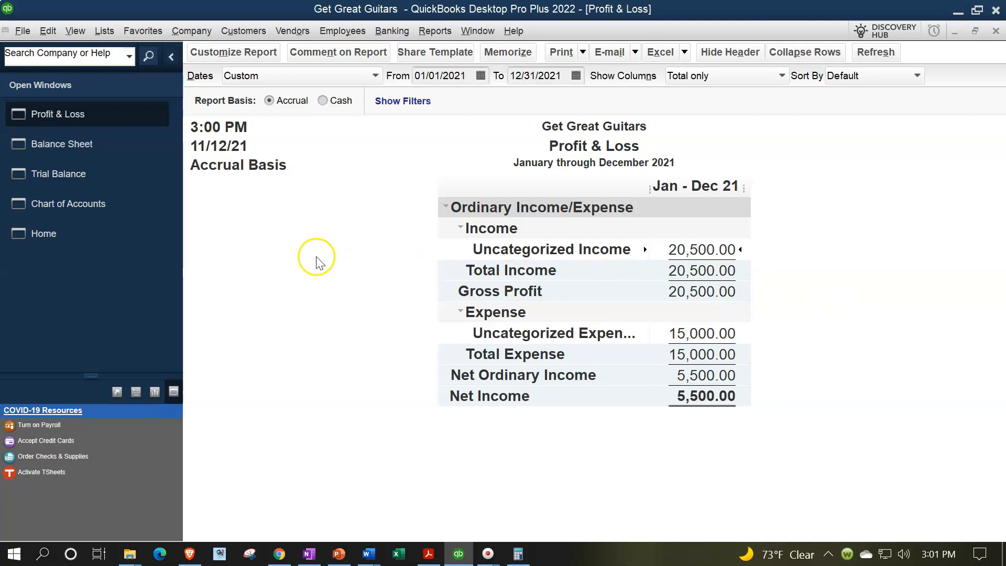
Return to the balance sheet and review its assets, liabilities and Owners Equity, collapsing and re-expanding the Equity section
click(66, 142)
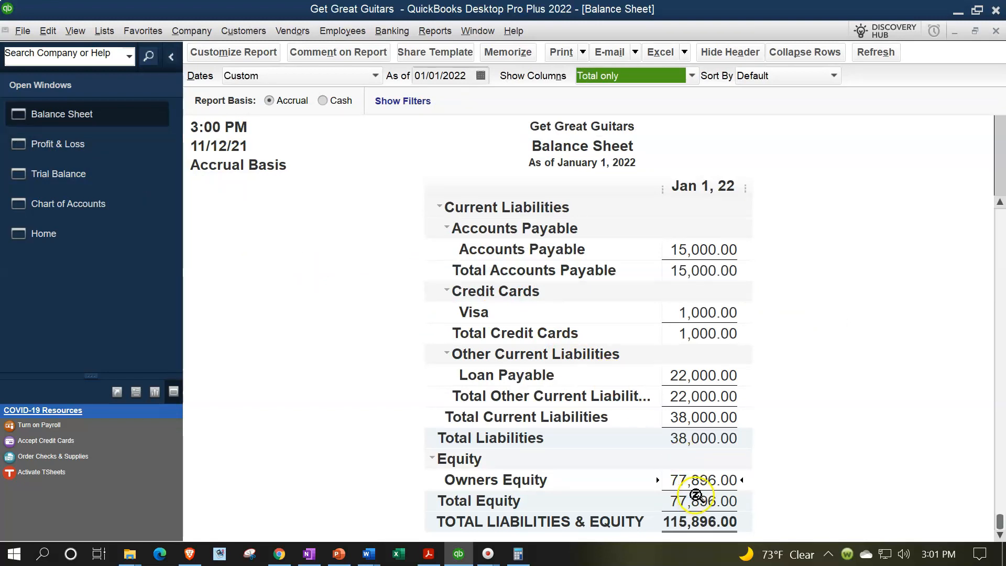
click(709, 479)
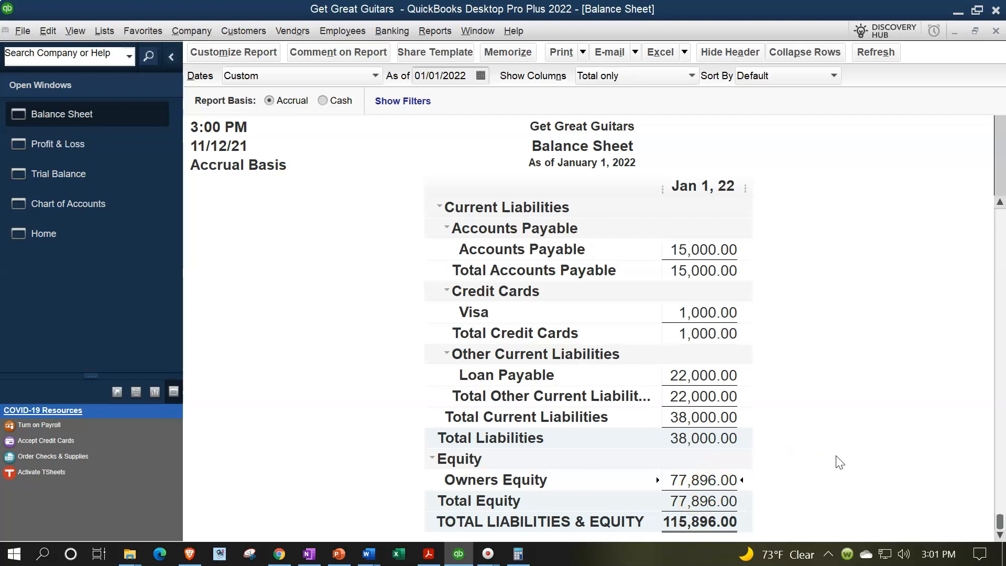
scroll(841, 462, up, 6)
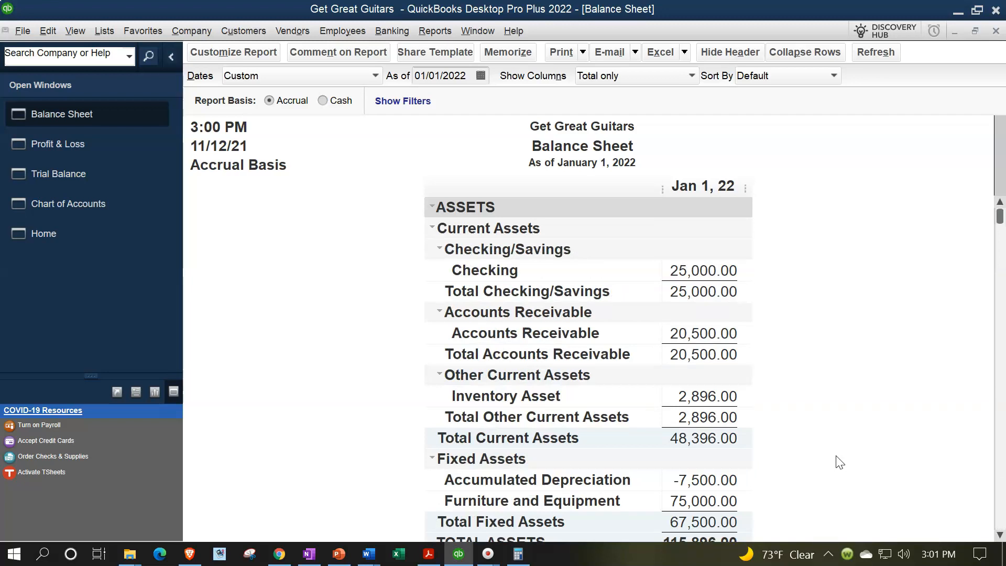
scroll(840, 462, down, 6)
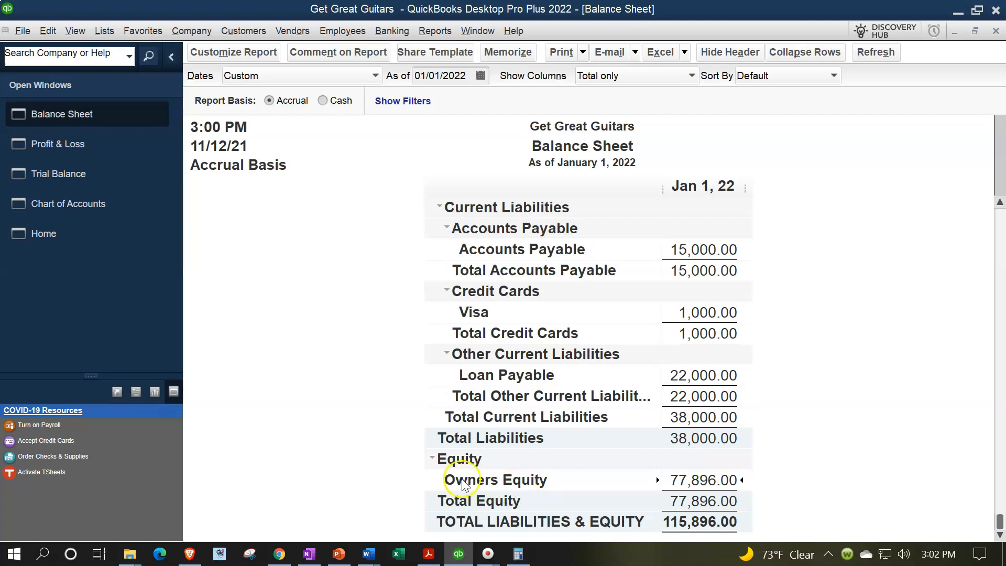
click(432, 458)
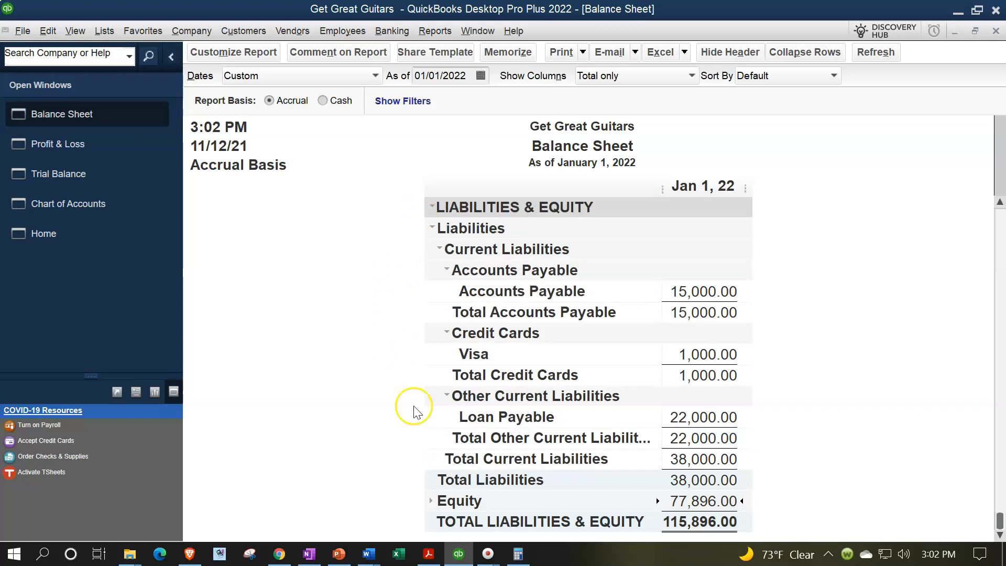
click(431, 502)
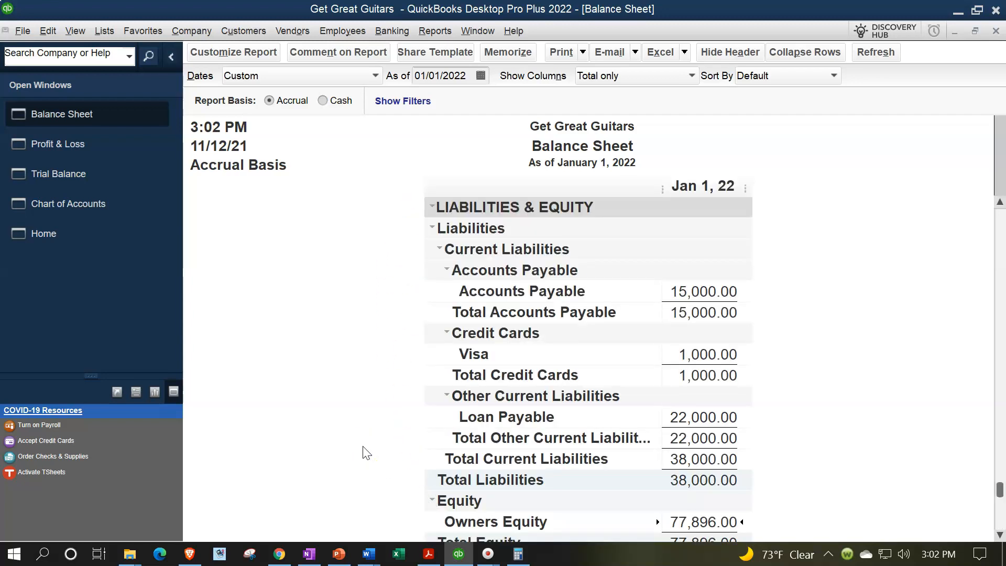